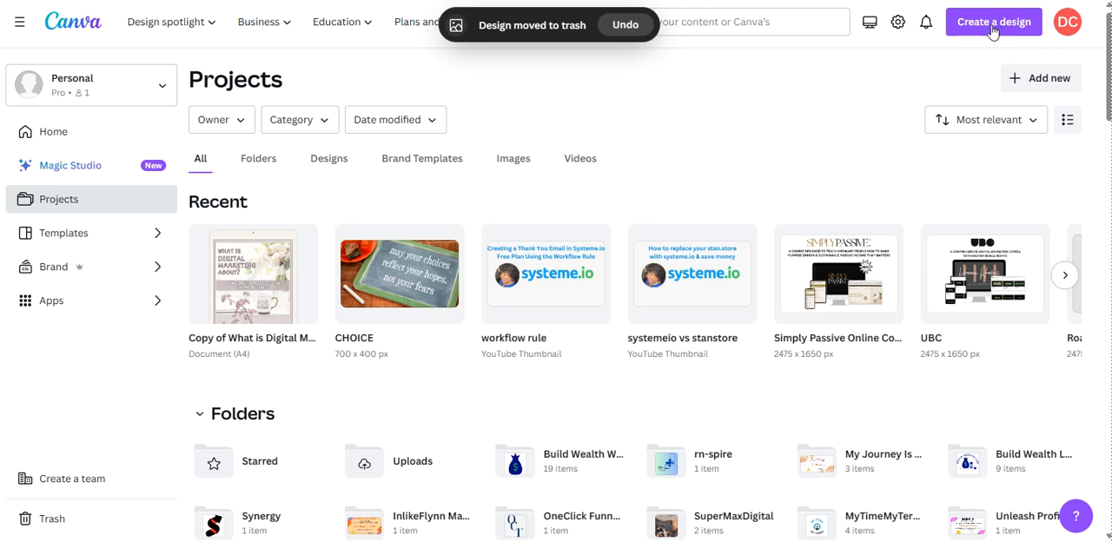
Step: Create a new 500 × 500 px logo design and apply the free "The Circle Design Studio" logo template to it
left_click(992, 28)
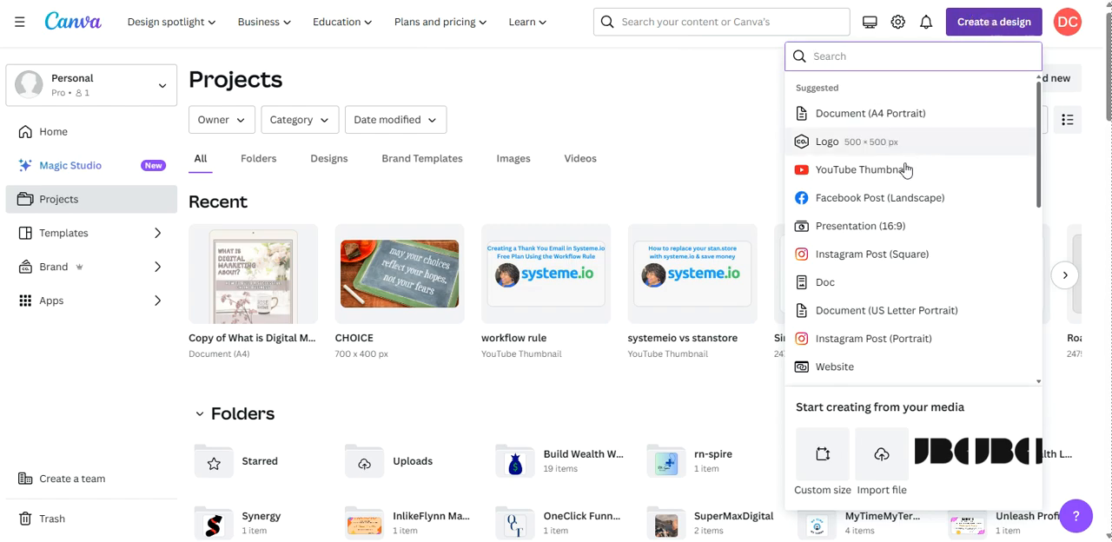
left_click(827, 140)
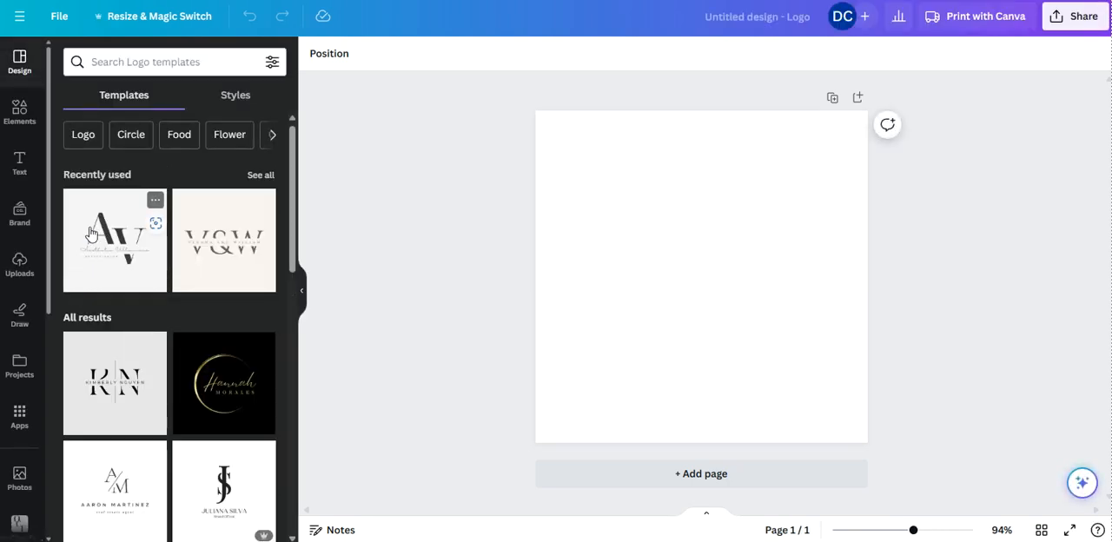
scroll(102, 313, "down", 2)
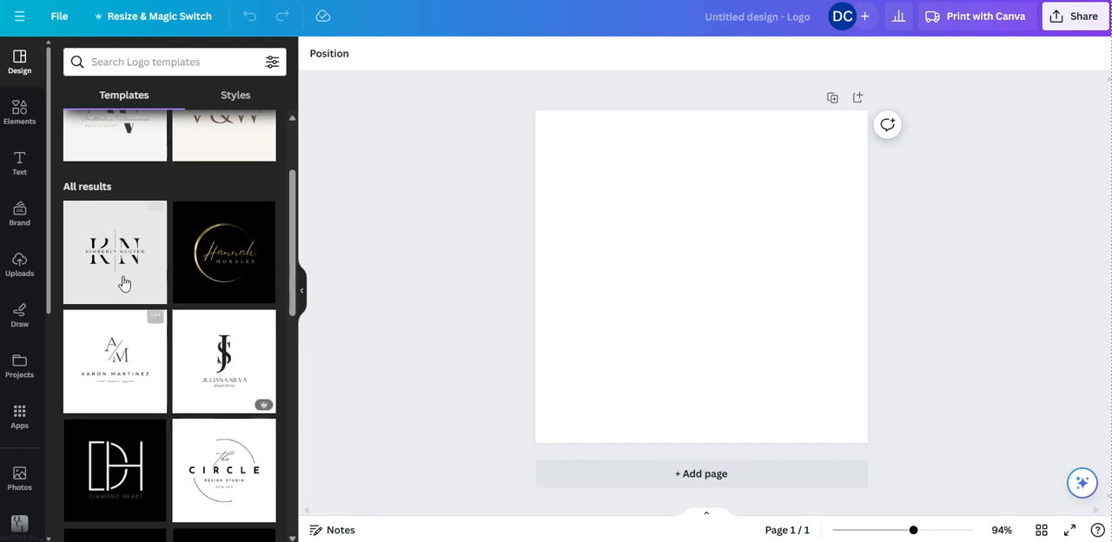
scroll(109, 233, "up", 1)
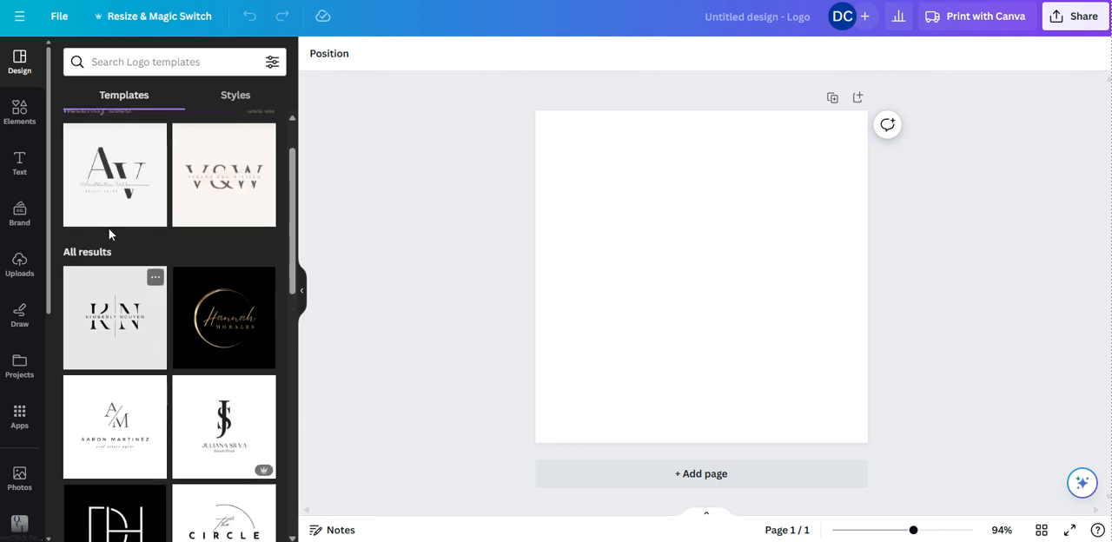
scroll(159, 459, "down", 2)
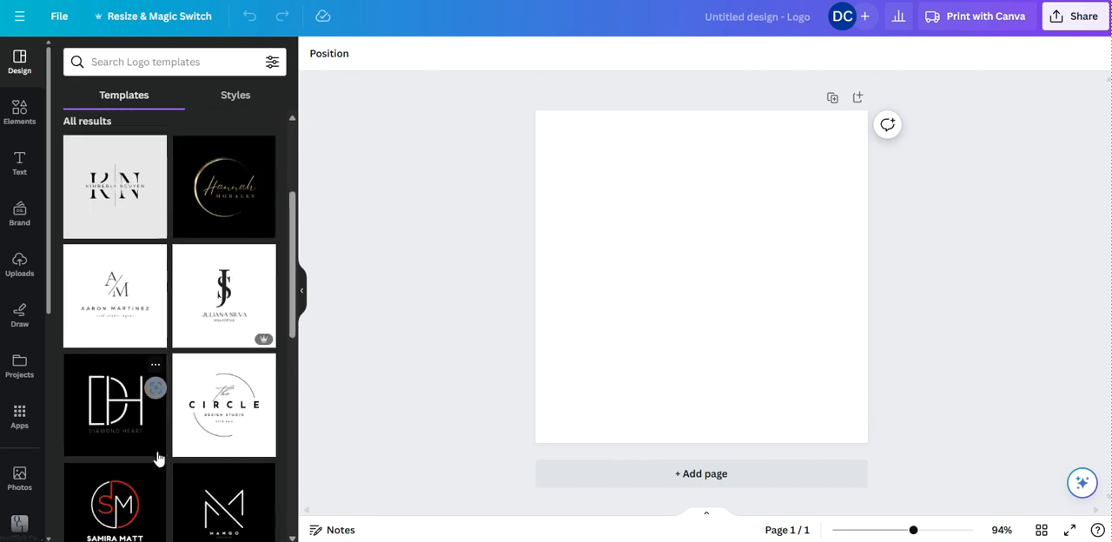
scroll(178, 469, "down", 1)
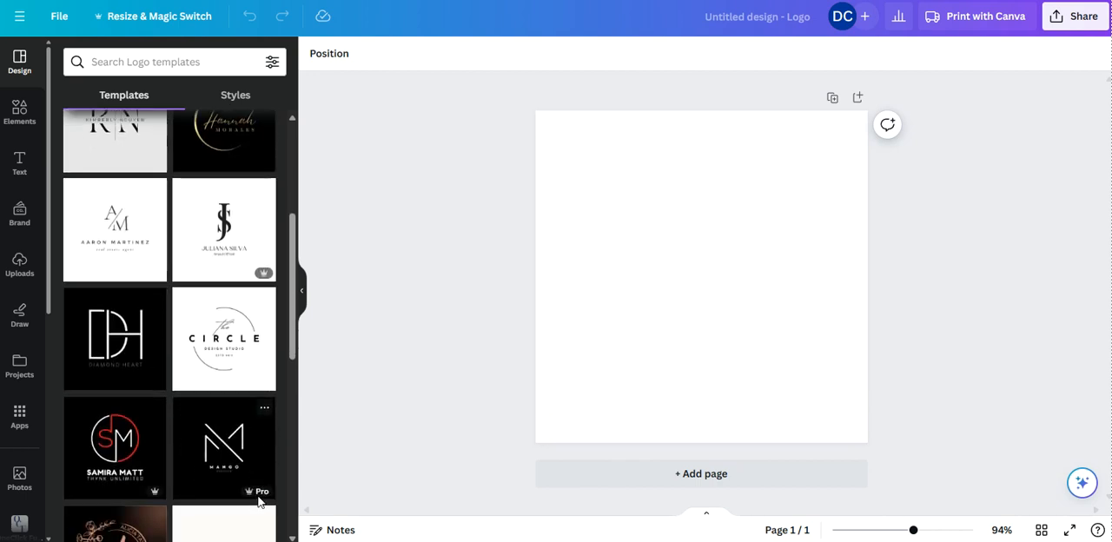
mouse_move(255, 501)
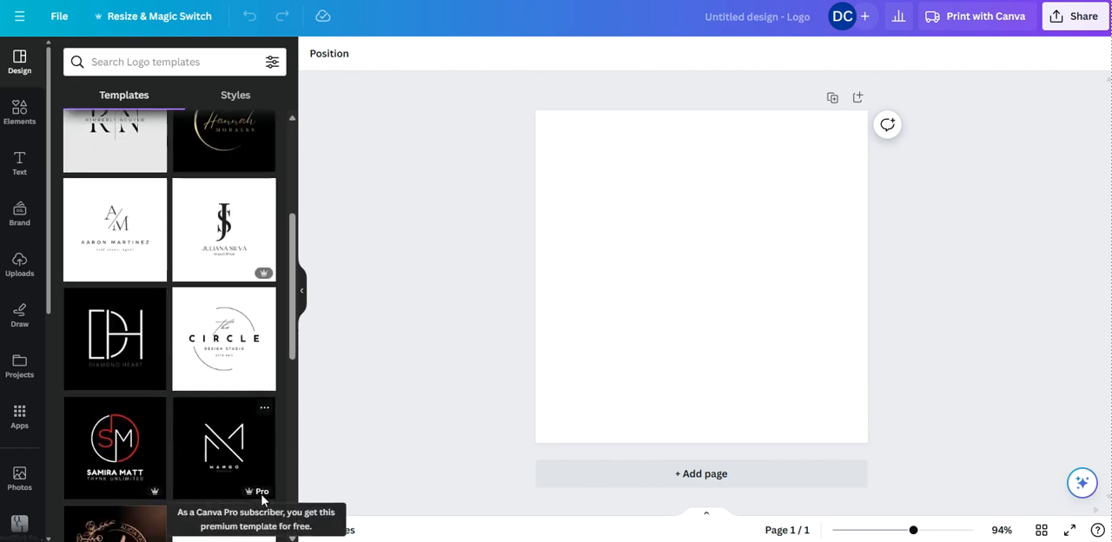
scroll(218, 397, "up", 2)
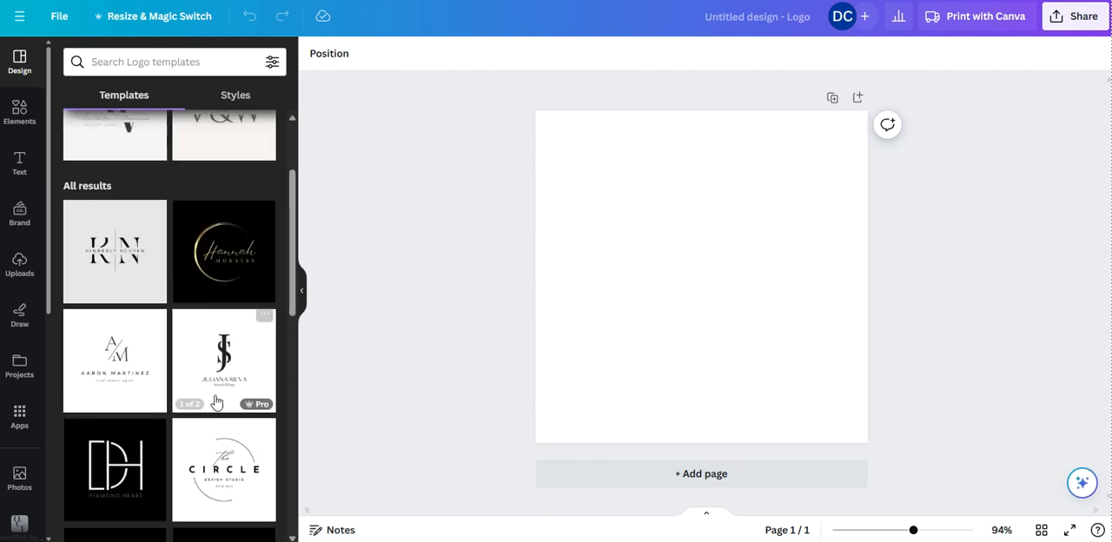
scroll(84, 265, "up", 2)
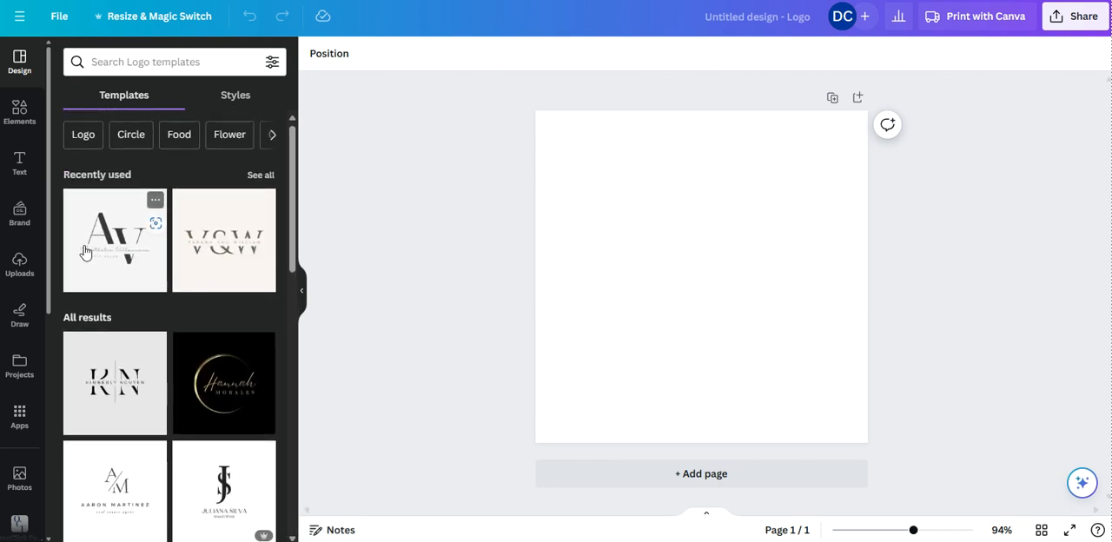
scroll(84, 251, "down", 2)
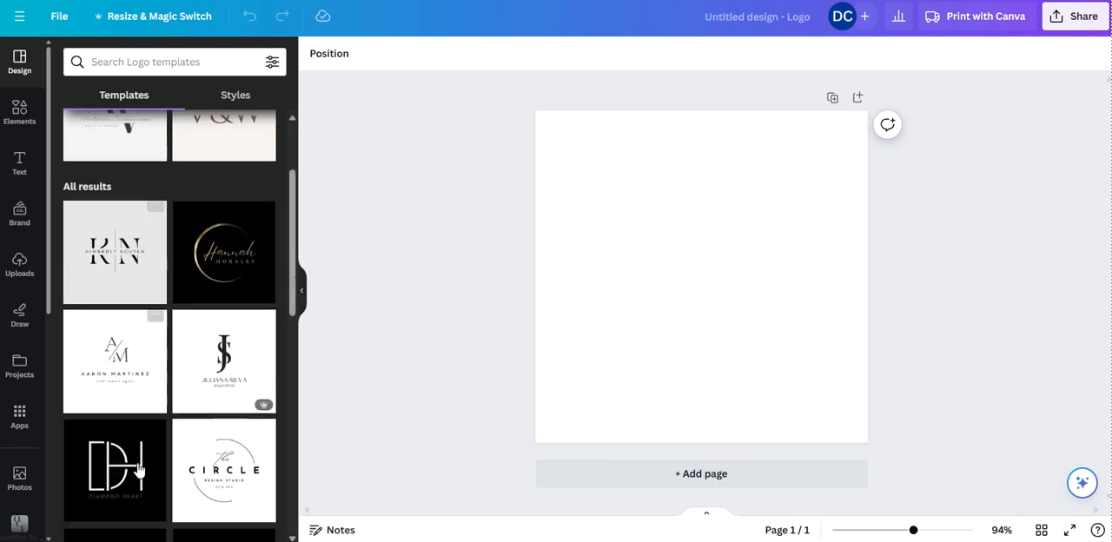
left_click(226, 484)
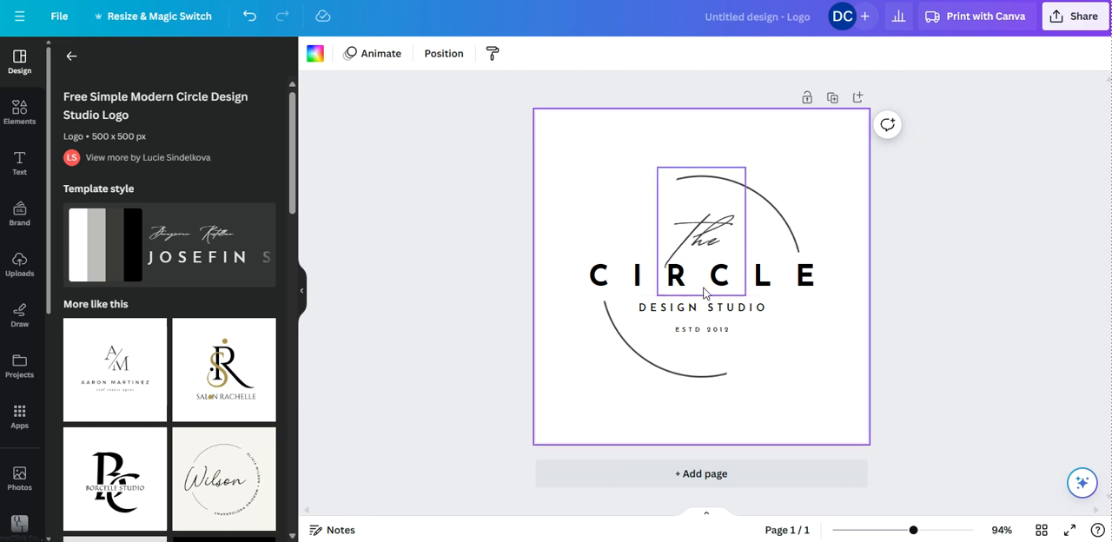
Step: Delete the small "ESTD 2012" text line from the logo
left_click(718, 332)
key("Delete")
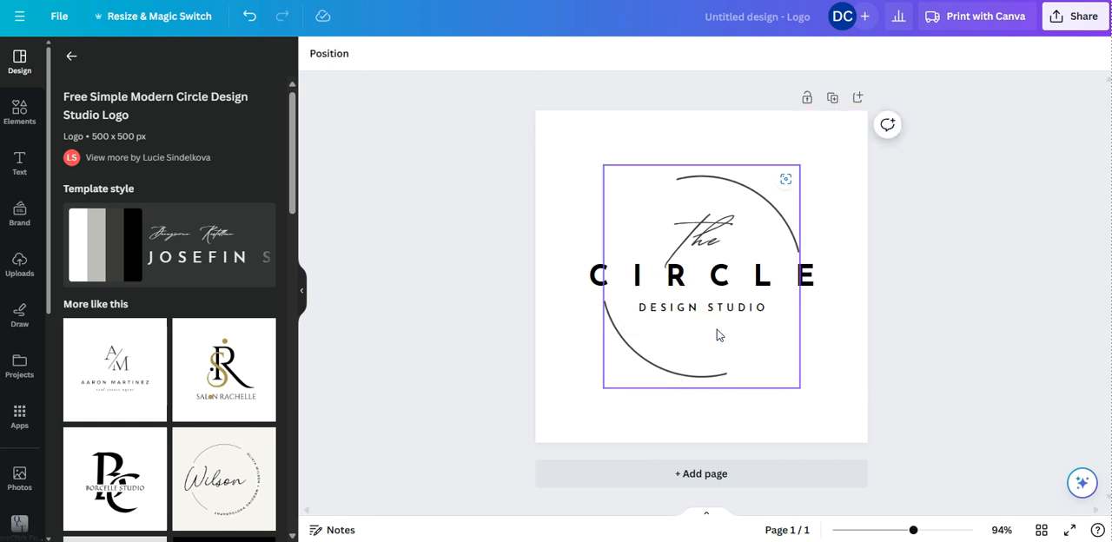
left_click(995, 258)
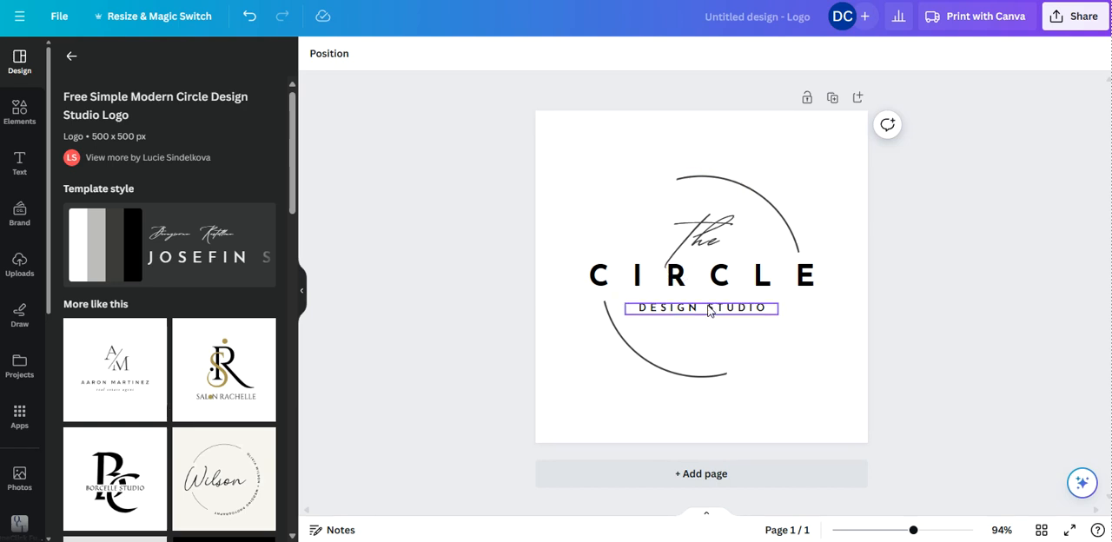
Step: Replace the script word "the" with "Fin" and widen its text box so the word fits on one line
left_click(706, 250)
left_click(706, 250)
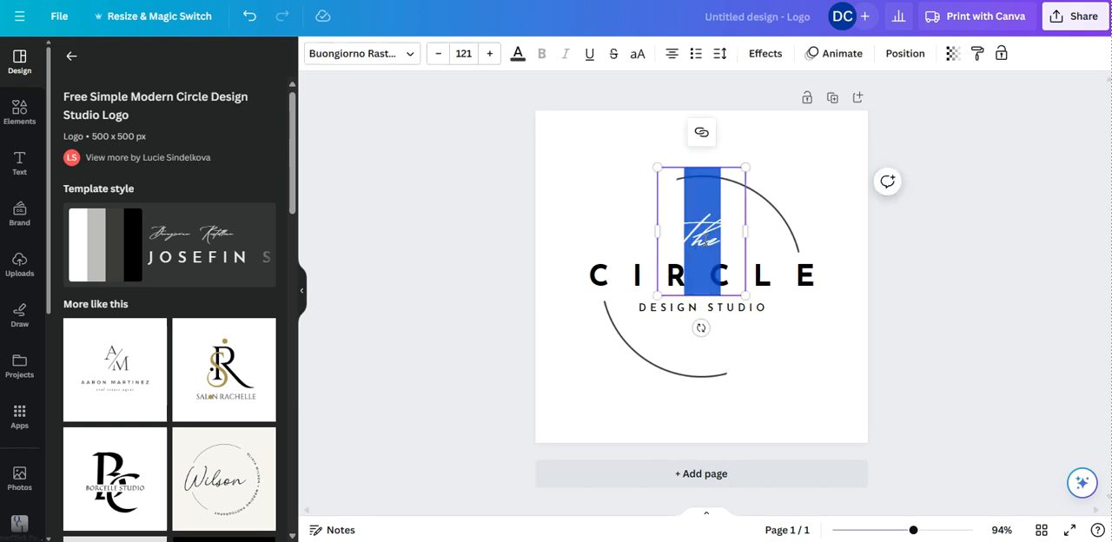
type("Thin")
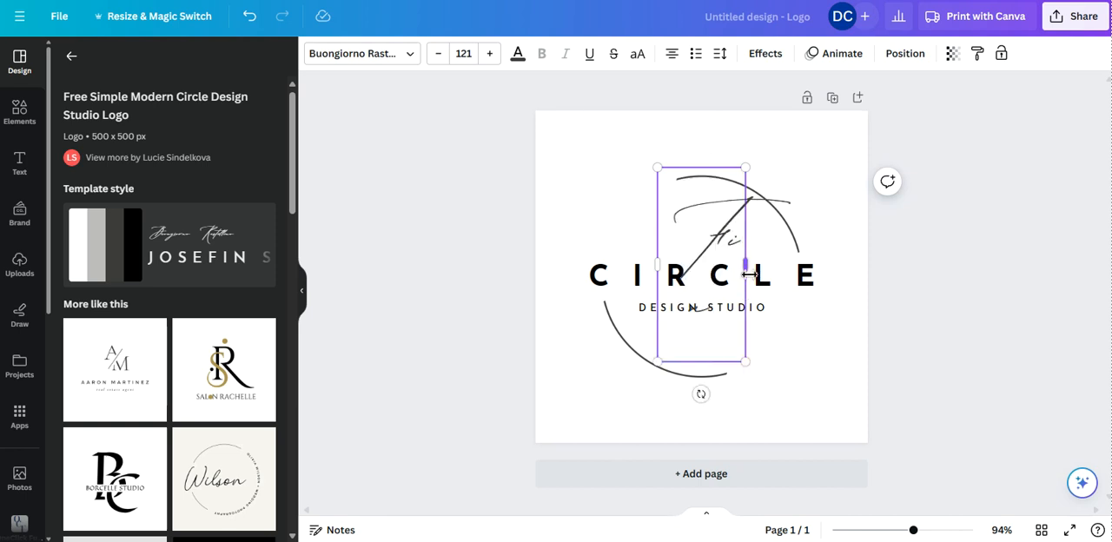
left_click_drag(744, 266, 772, 276)
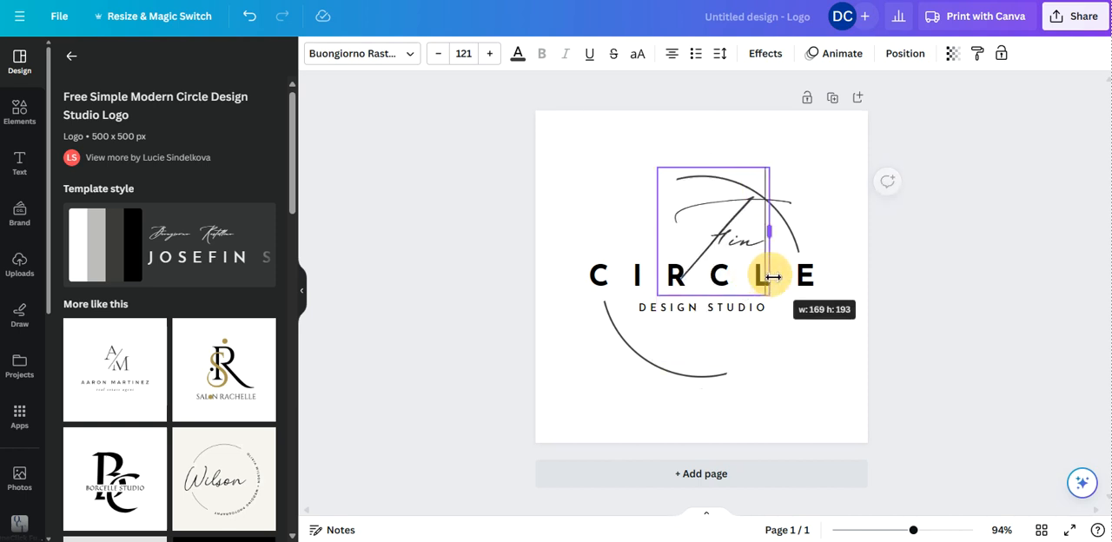
left_click(977, 217)
Step: Move the script word "Fin" so that it is centred horizontally on the page
left_click(725, 240)
mouse_move(723, 239)
left_mouse_down()
mouse_move(693, 237)
mouse_move(714, 237)
left_mouse_up()
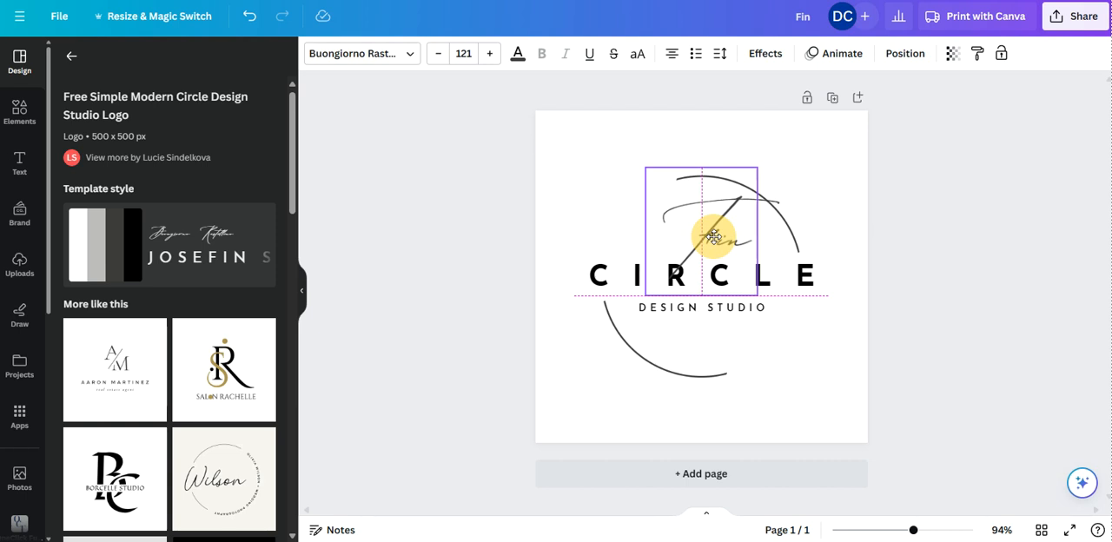
left_click_drag(714, 236, 714, 236)
left_click(966, 167)
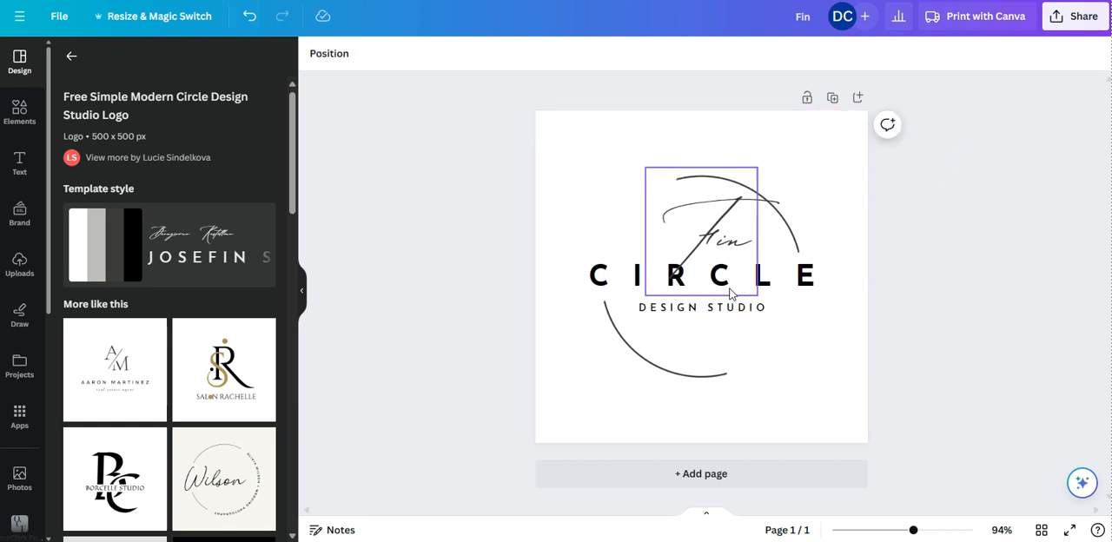
Step: Replace the bold word "CIRCLE" with "THE AFFILIATE"
double_click(616, 281)
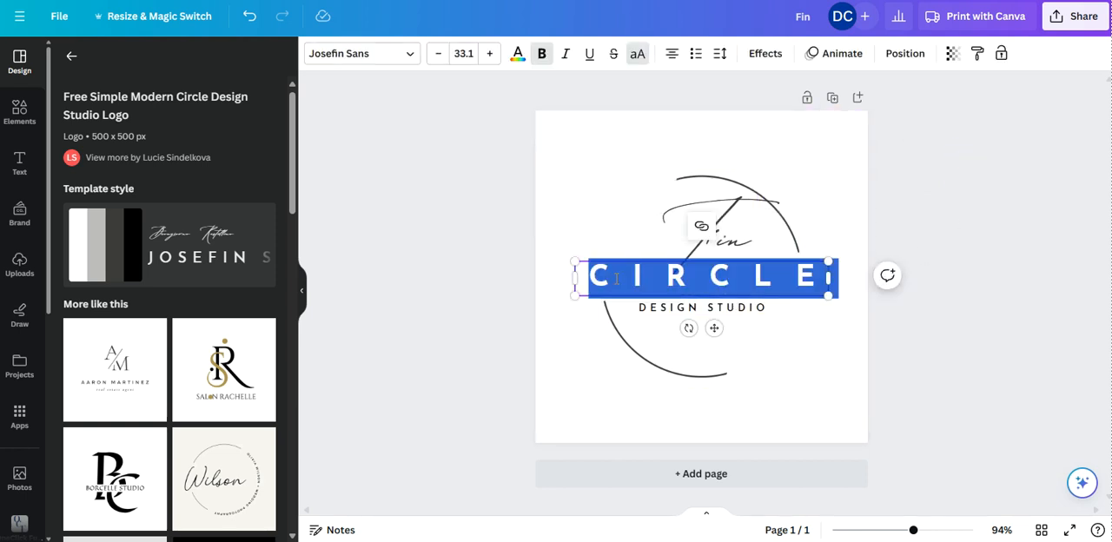
type("THE AF")
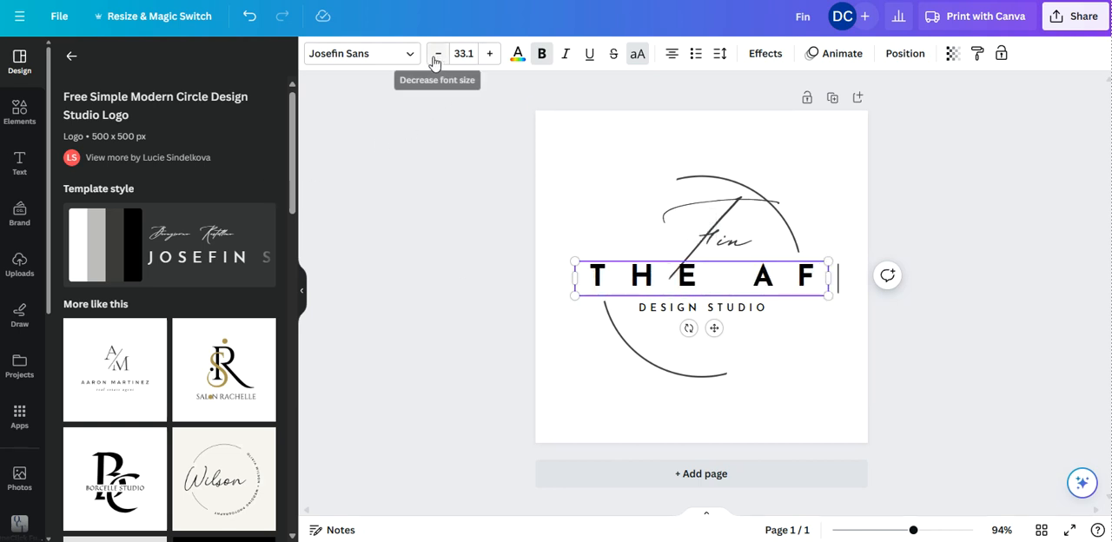
type("FILIATE")
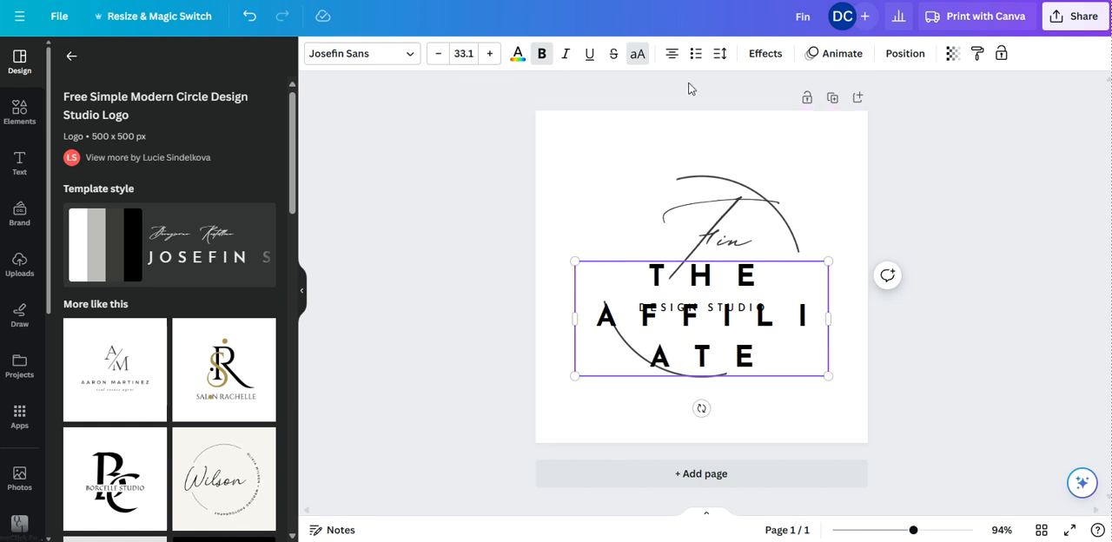
Step: Set the letter spacing of the "THE AFFILIATE" text to 350
left_click(721, 57)
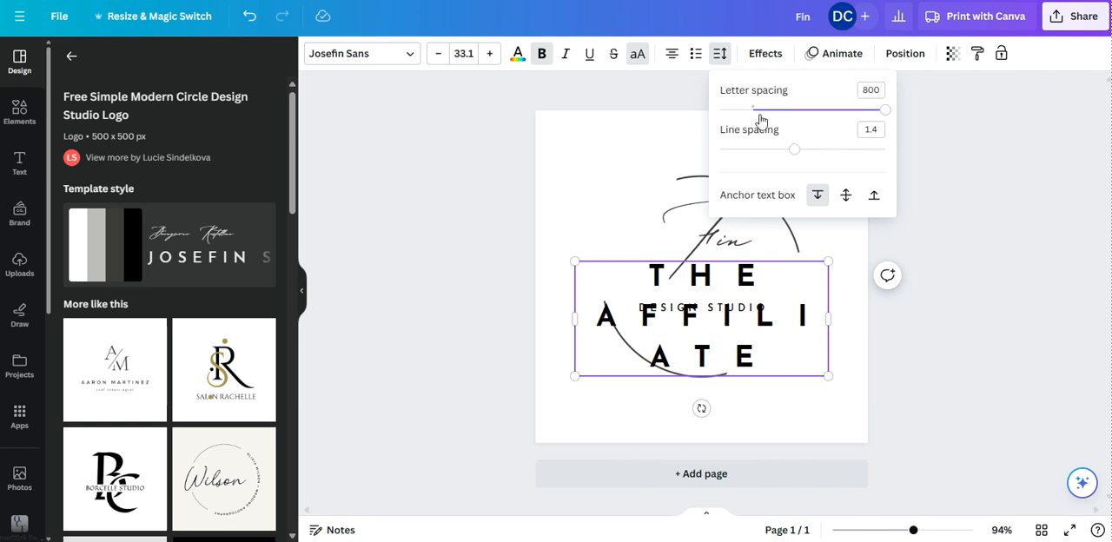
left_click_drag(884, 113, 812, 134)
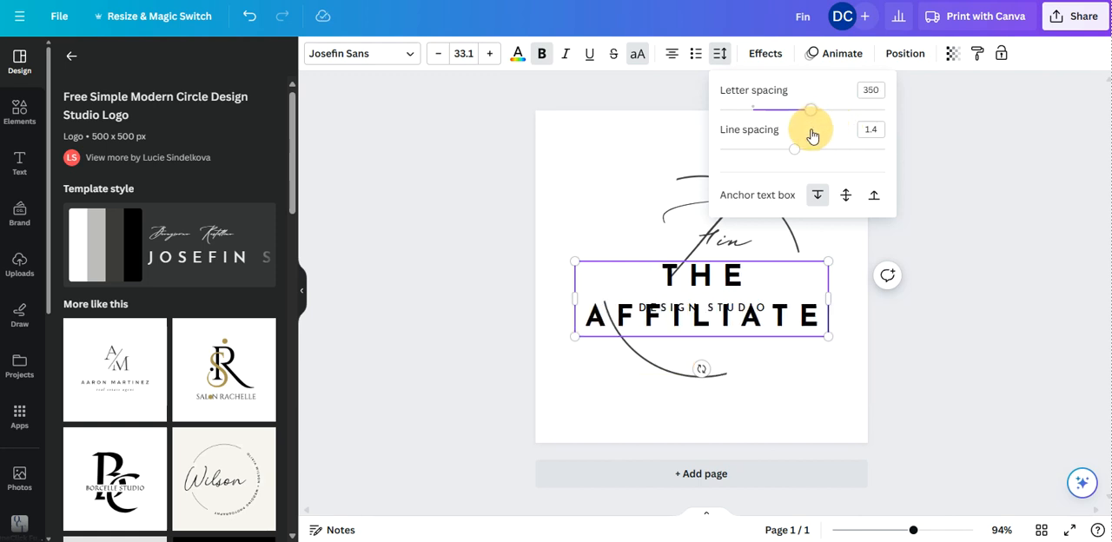
left_click_drag(812, 134, 812, 134)
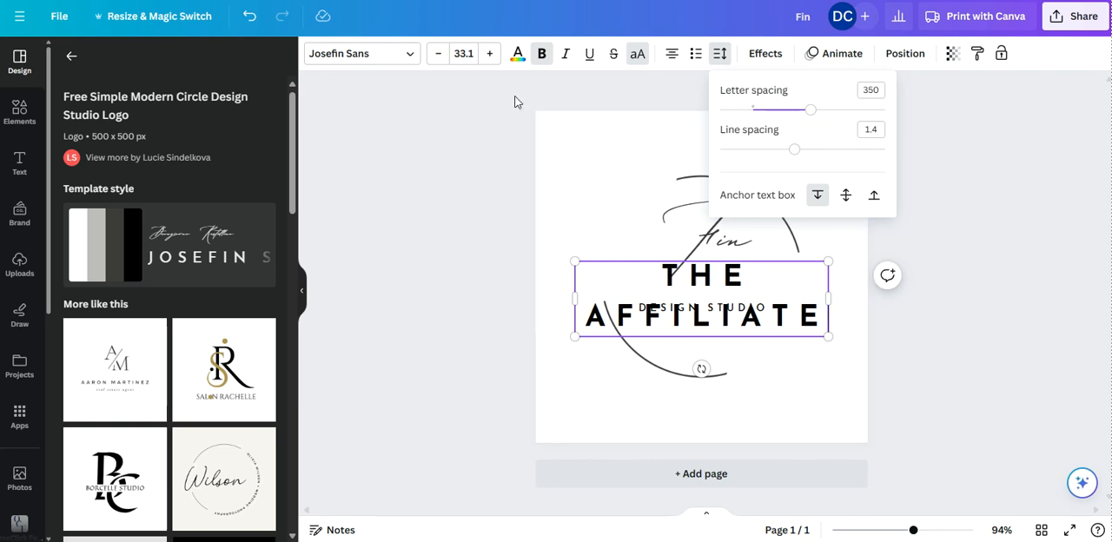
Step: Reduce the font size of "THE AFFILIATE" to 23.1 so the text fits on a single line
left_click(439, 59)
left_click(439, 59)
left_click(439, 59)
left_click(438, 59)
left_click(438, 59)
left_click(439, 59)
left_click(439, 59)
left_click(438, 59)
left_click(438, 59)
left_click(439, 59)
left_click(438, 59)
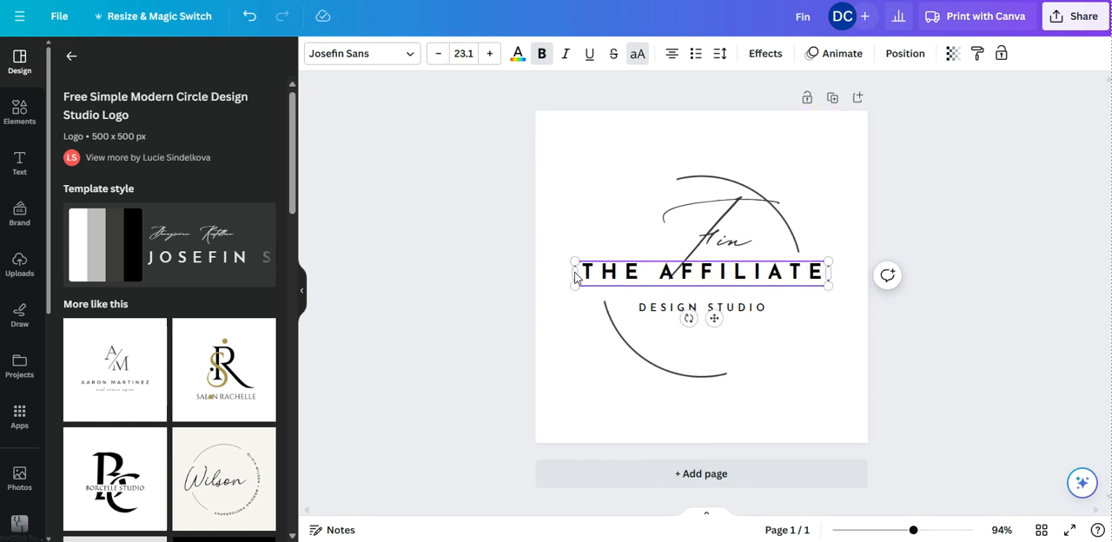
Step: Widen the "THE AFFILIATE" text box to the full page width and increase its font size to 28.1
left_click_drag(574, 275, 535, 275)
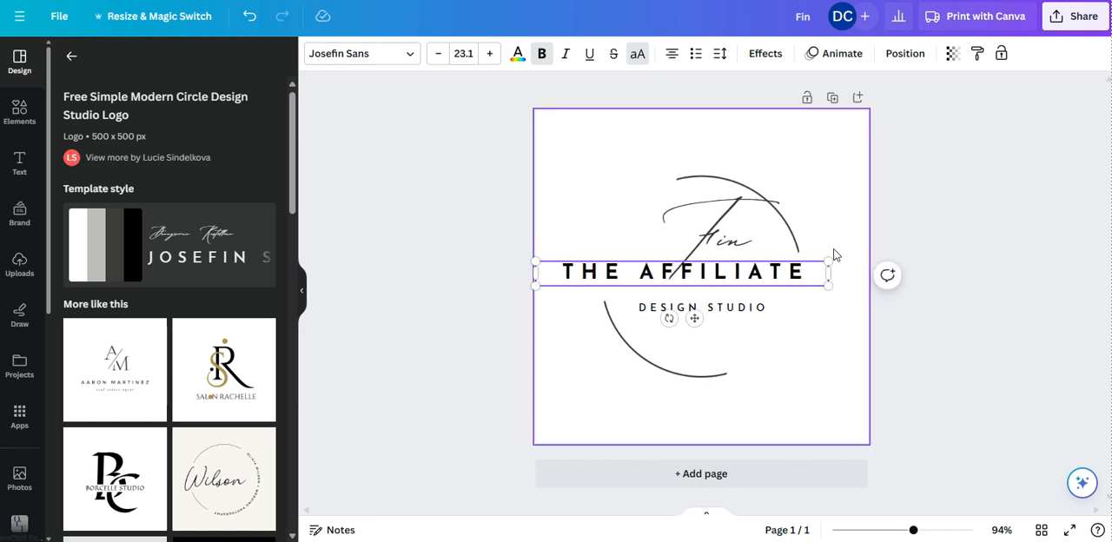
left_click_drag(834, 271, 869, 271)
left_click(490, 54)
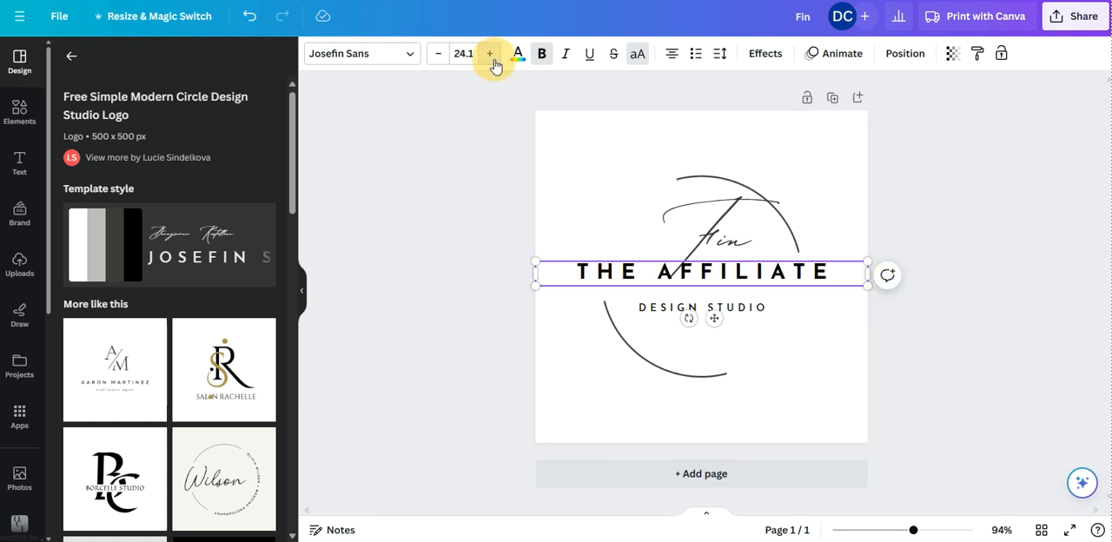
left_click(490, 54)
left_click(491, 55)
left_click(491, 54)
left_click(491, 55)
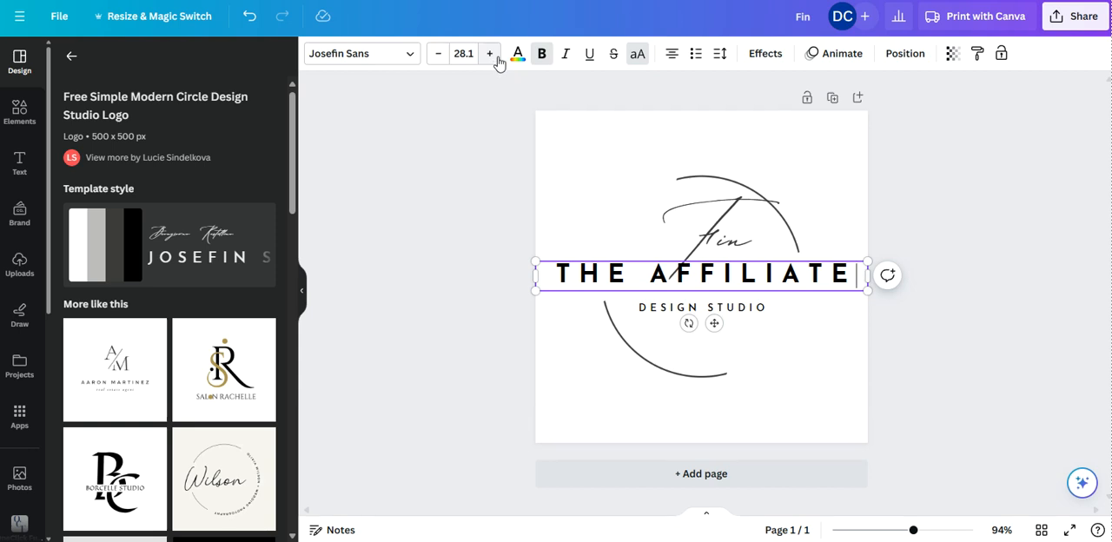
left_click(955, 132)
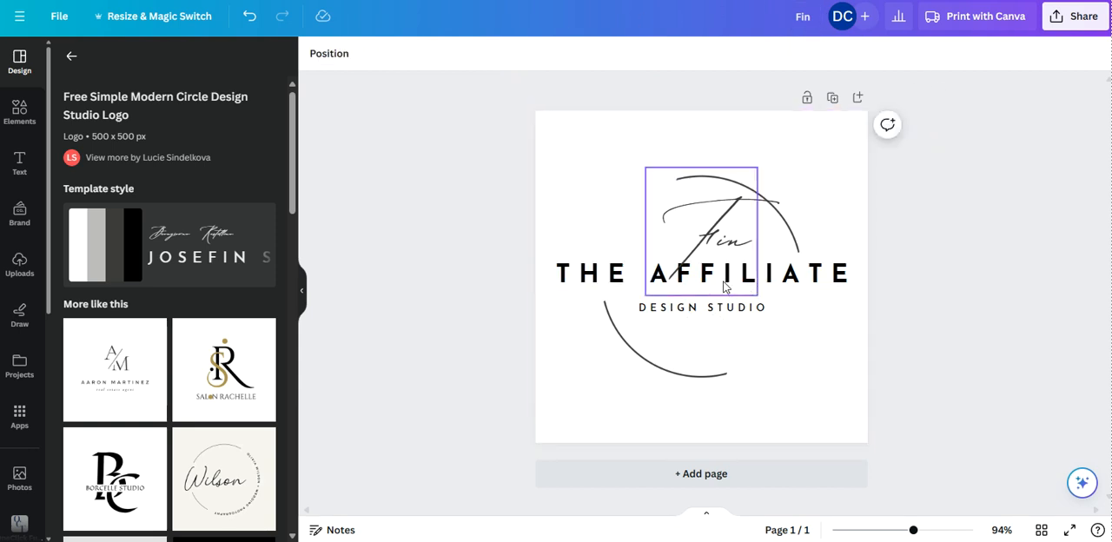
Step: Move the "THE AFFILIATE" line slightly down, closer to the "DESIGN STUDIO" line, keeping it centred horizontally
left_click_drag(608, 277, 605, 278)
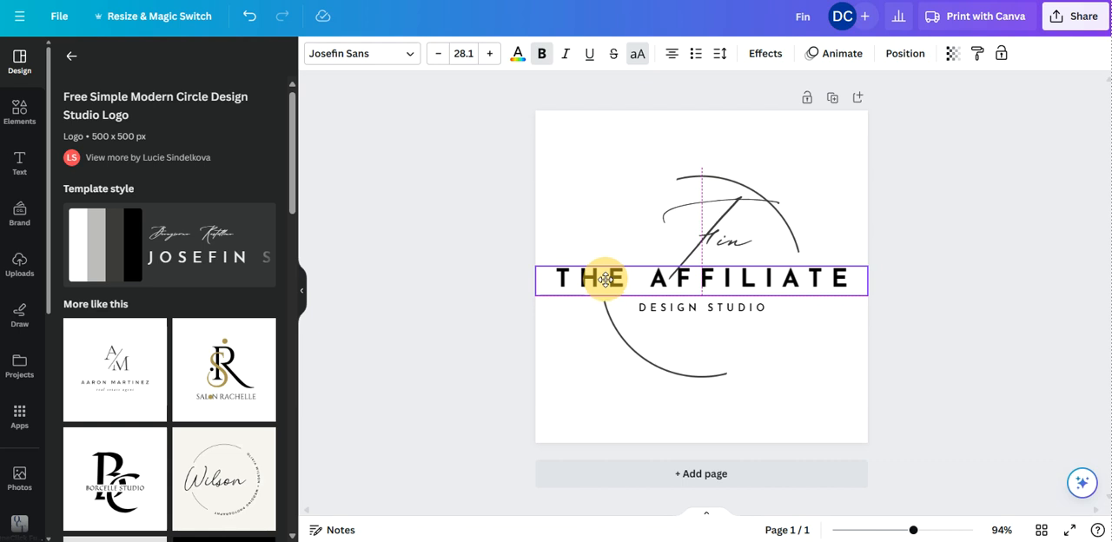
left_click_drag(605, 279, 606, 278)
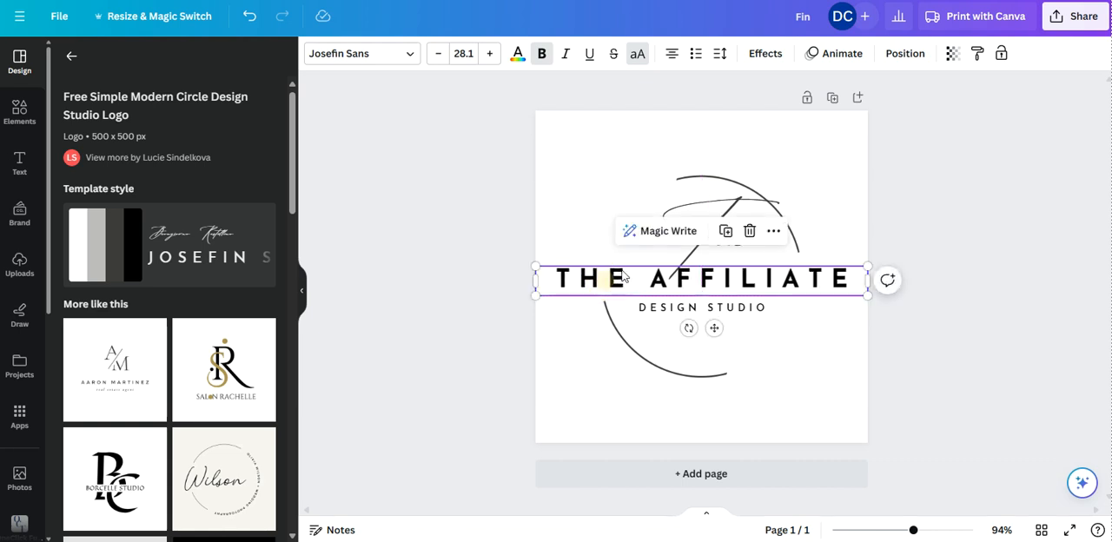
left_click(1033, 124)
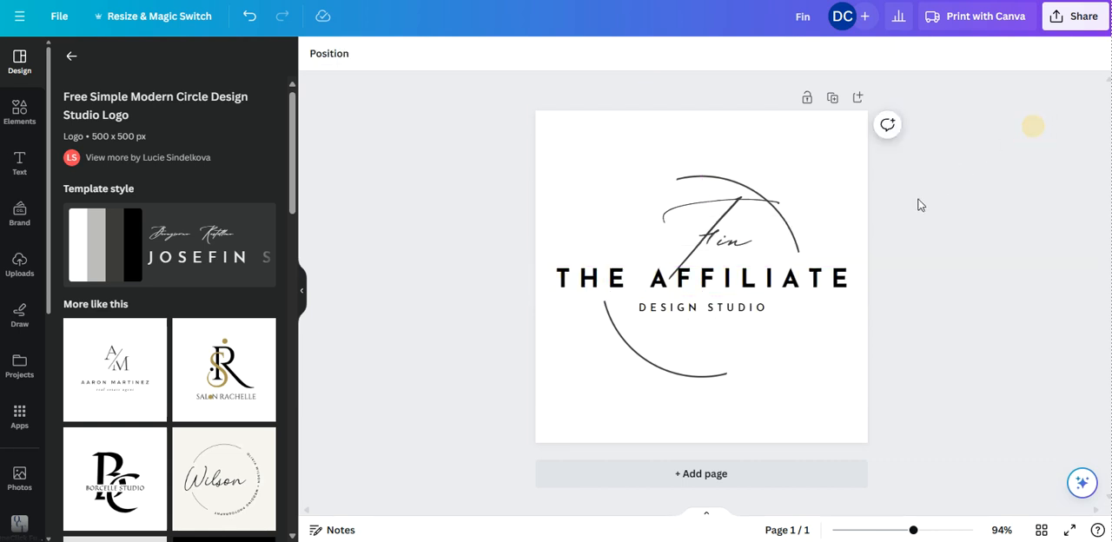
Step: Replace the "DESIGN STUDIO" line with the owner's full name
double_click(728, 309)
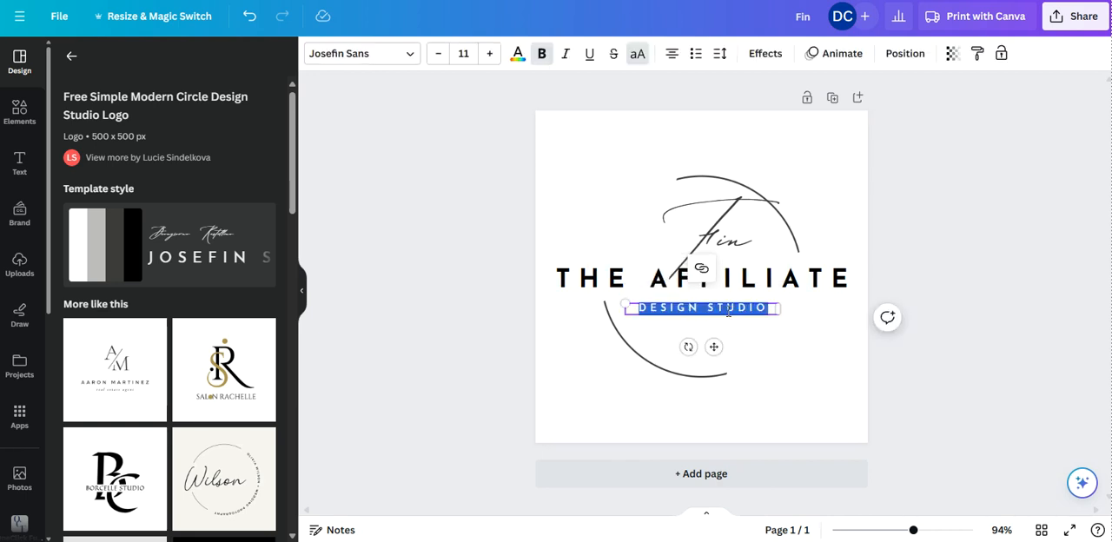
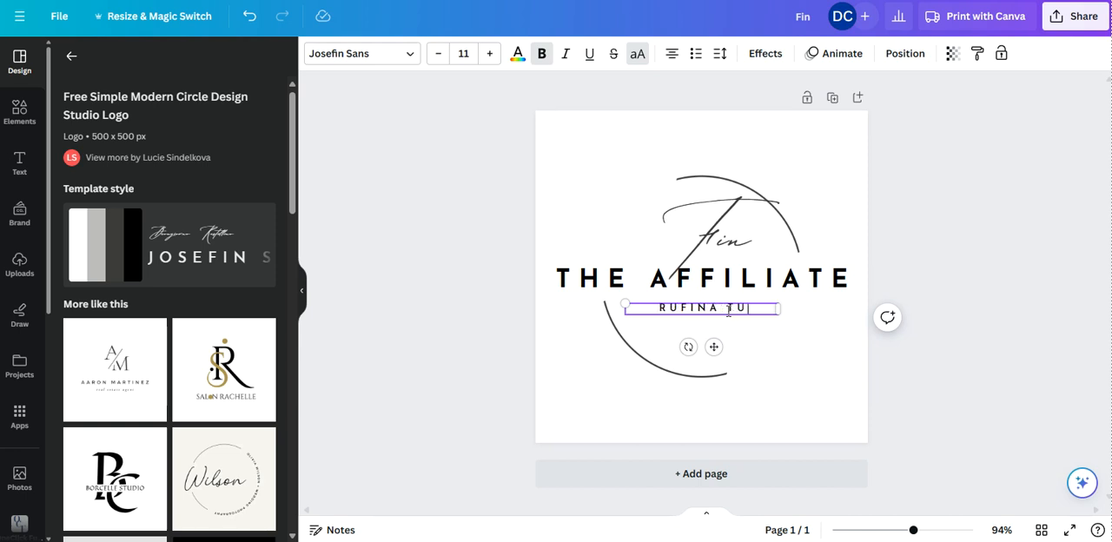
left_click(1043, 209)
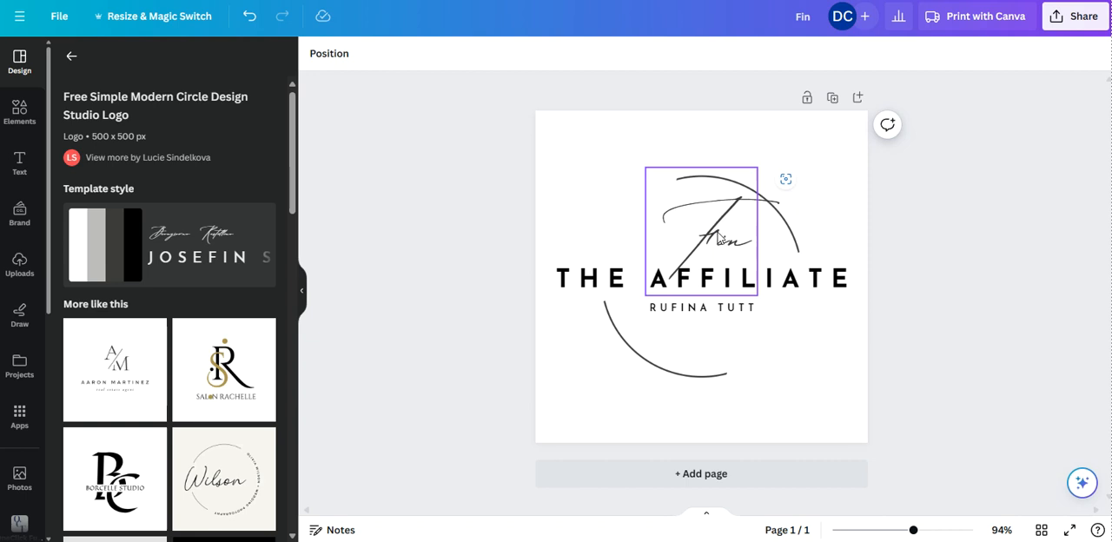
Step: Shift the "Fin" text slightly to the left and try the Apricots font on it
left_click_drag(719, 242, 693, 232)
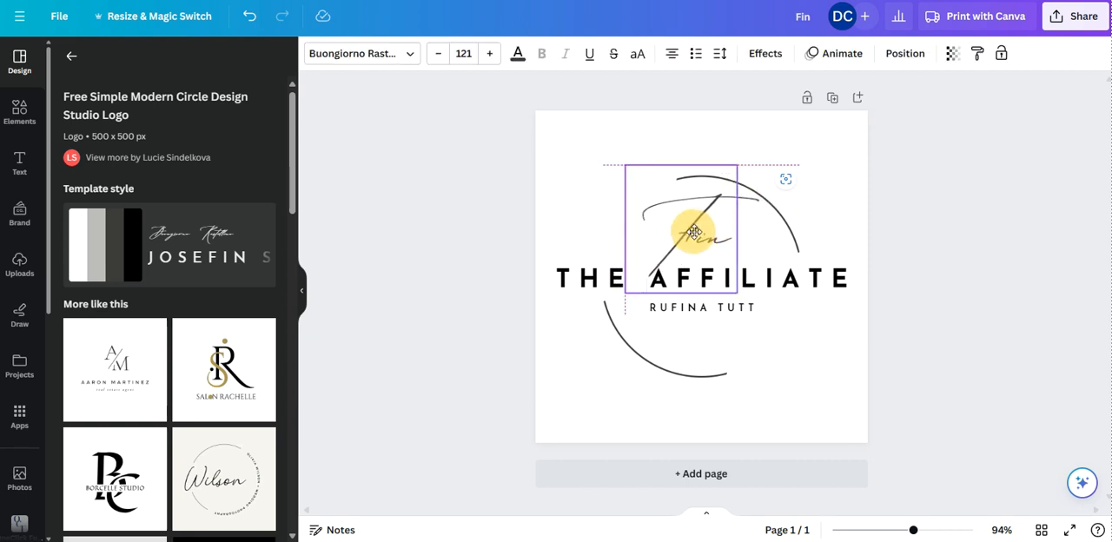
left_click_drag(694, 232, 694, 233)
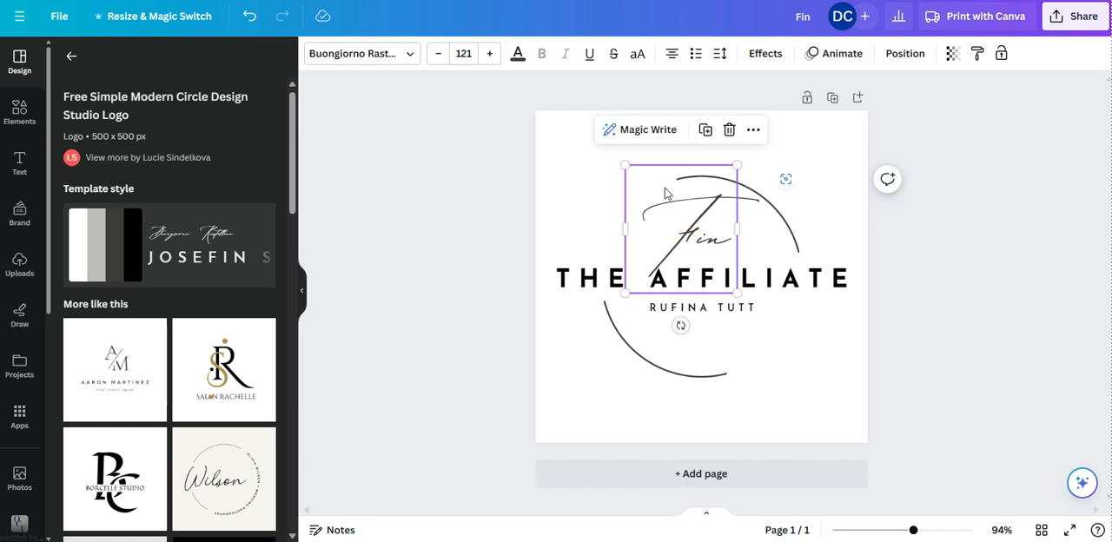
left_click(405, 55)
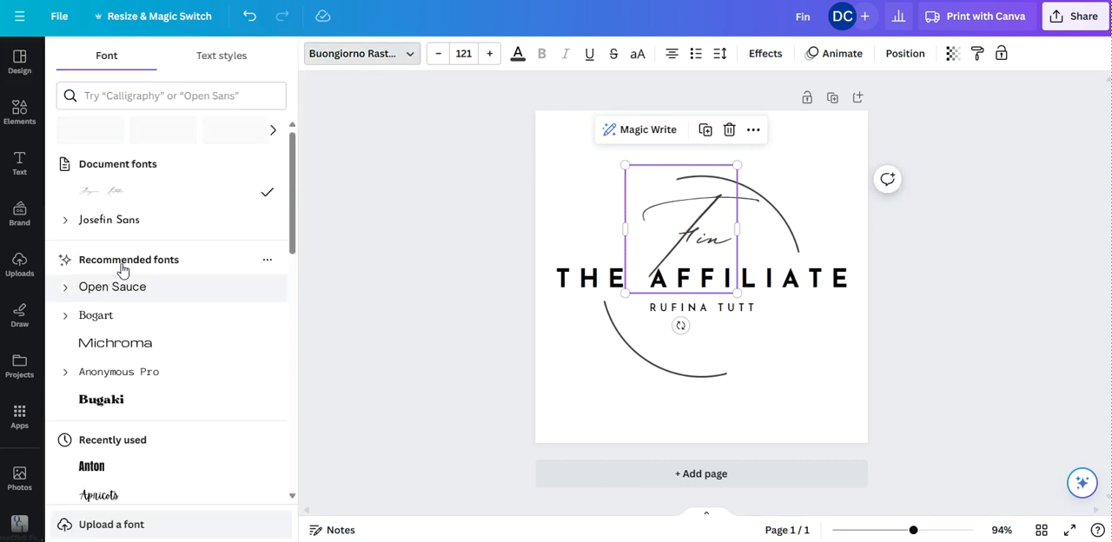
scroll(176, 230, "down", 2)
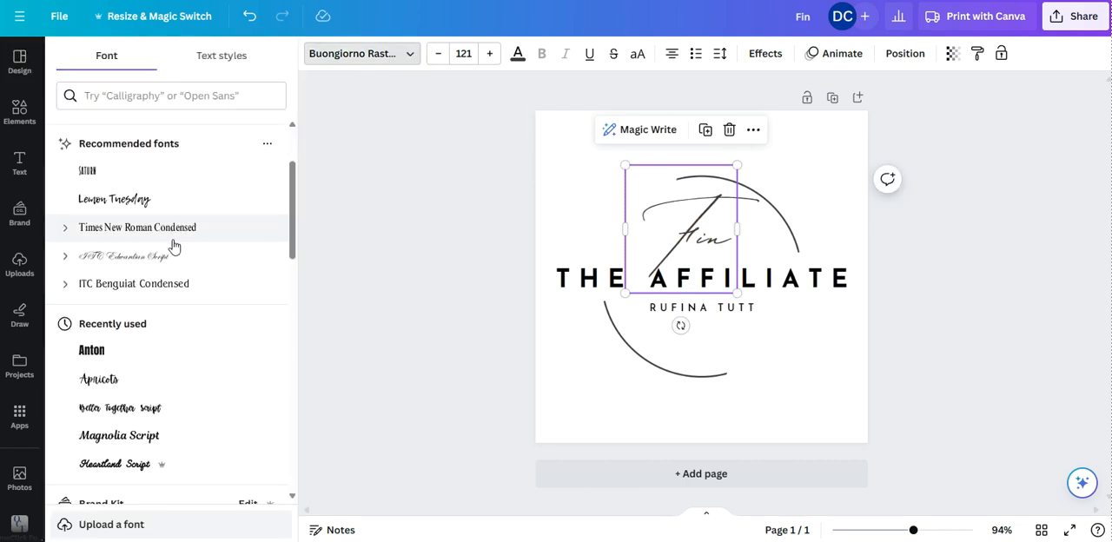
scroll(173, 246, "down", 2)
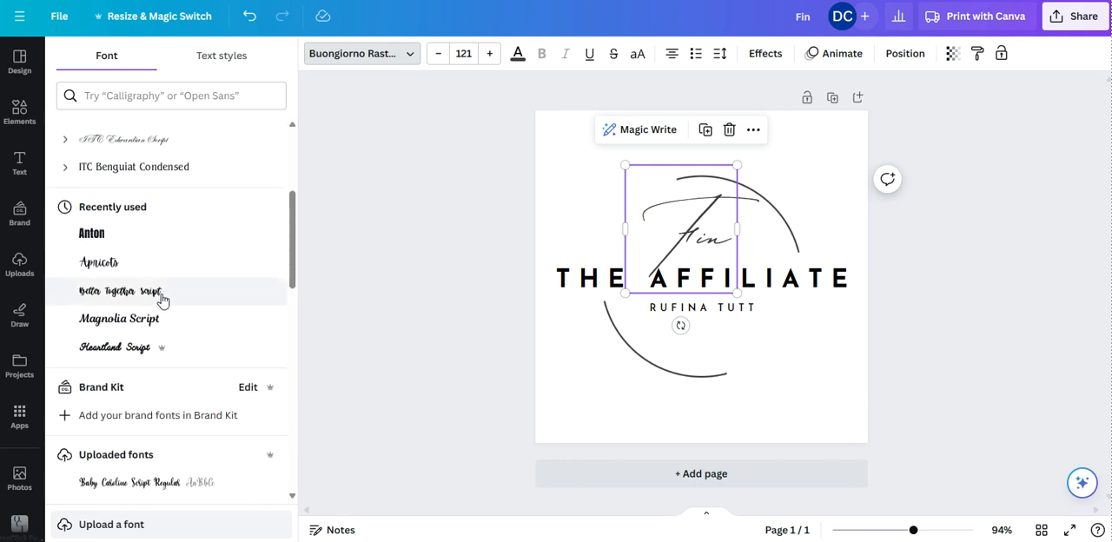
left_click(112, 266)
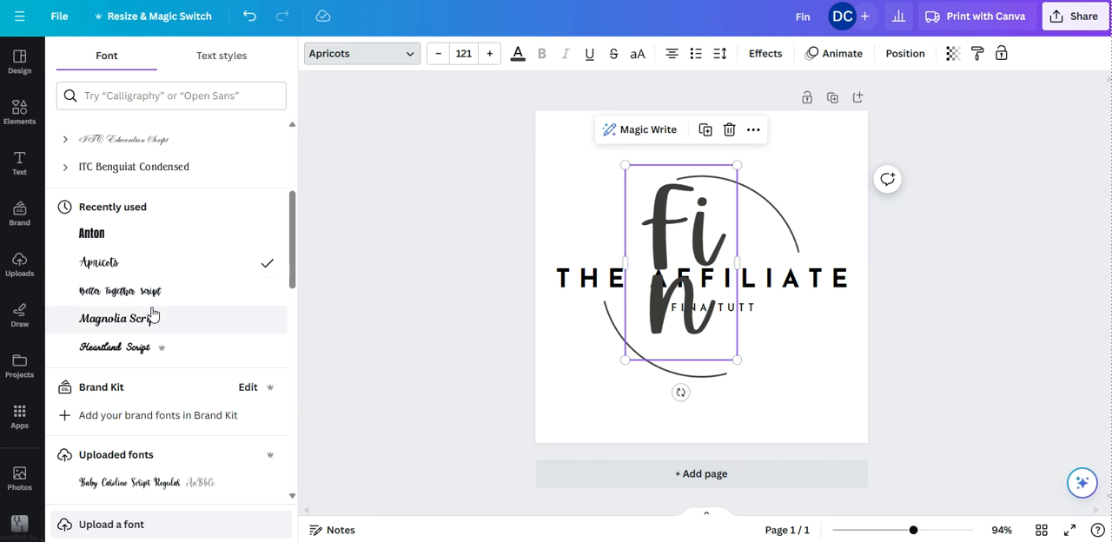
Step: Try the Heartland Script font on "Fin" and widen its text box so the word fits on one line
scroll(144, 308, "down", 1)
left_click(136, 292)
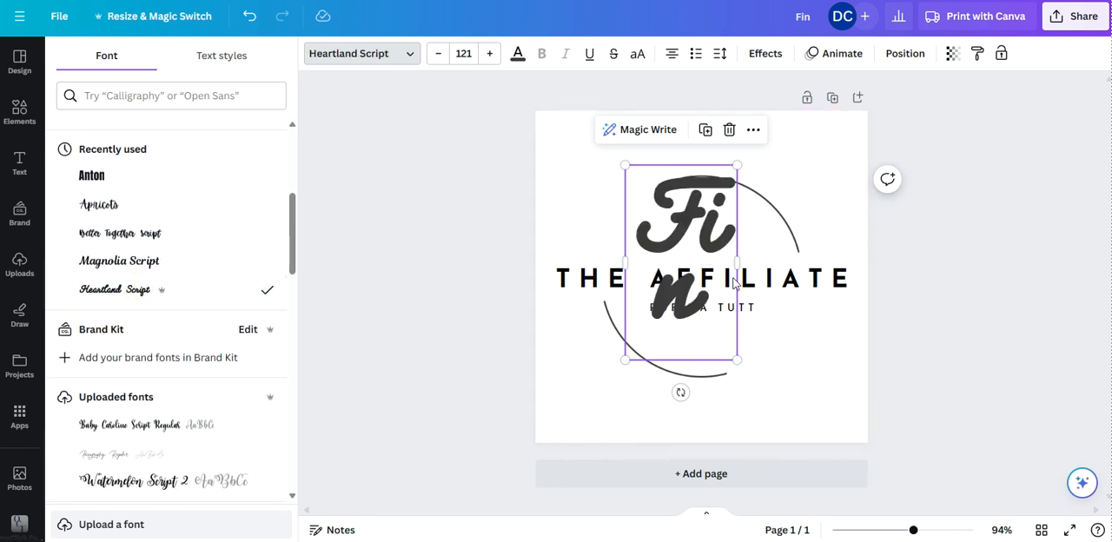
left_click_drag(749, 264, 786, 257)
left_click_drag(700, 228, 684, 224)
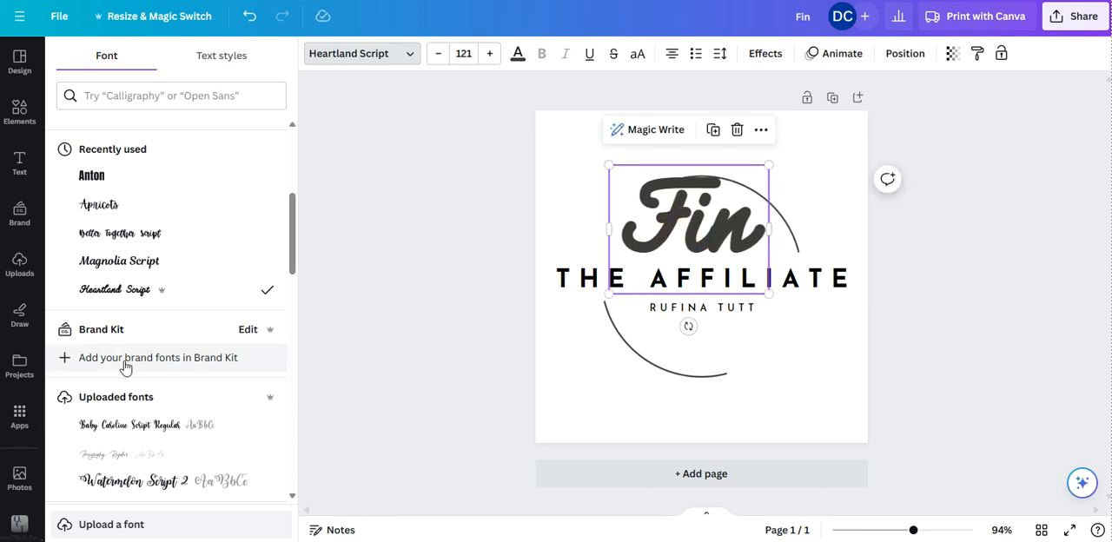
Step: Try the Watermelon Script 2, Advetime and Bukhari Script fonts on the "Fin" text
scroll(124, 367, "down", 3)
left_click(119, 249)
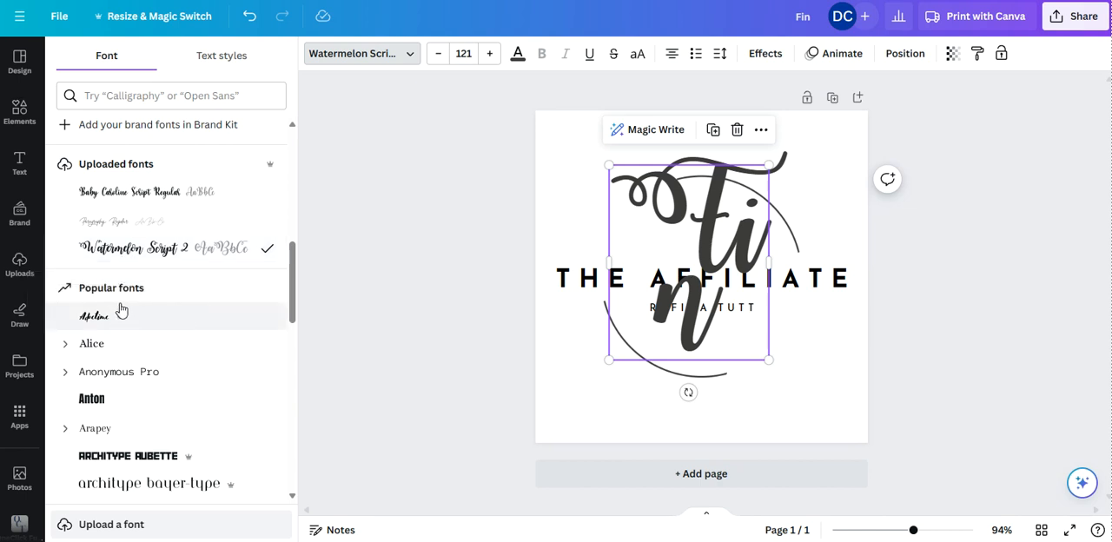
left_click(102, 327)
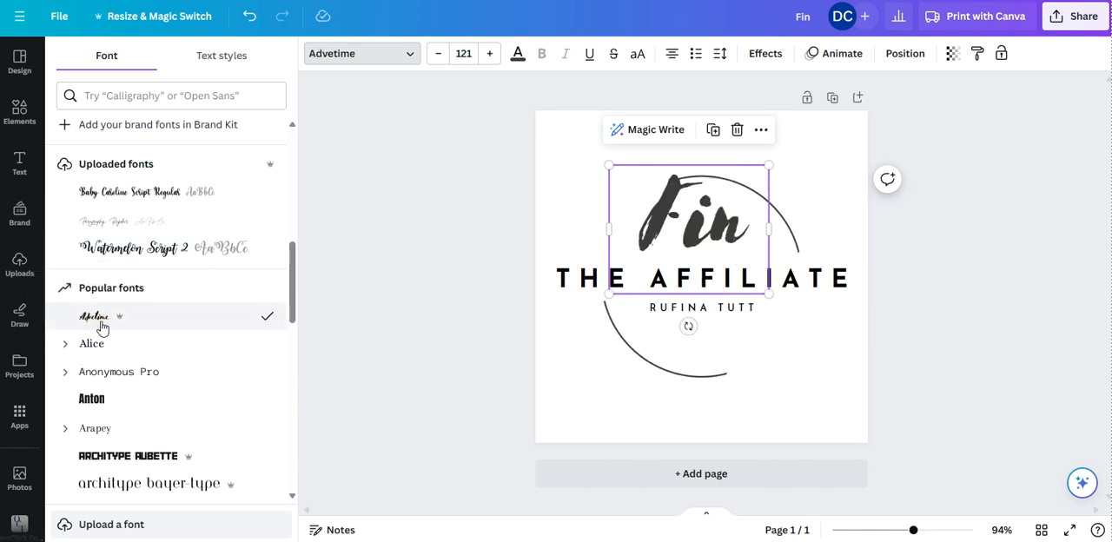
scroll(99, 321, "down", 2)
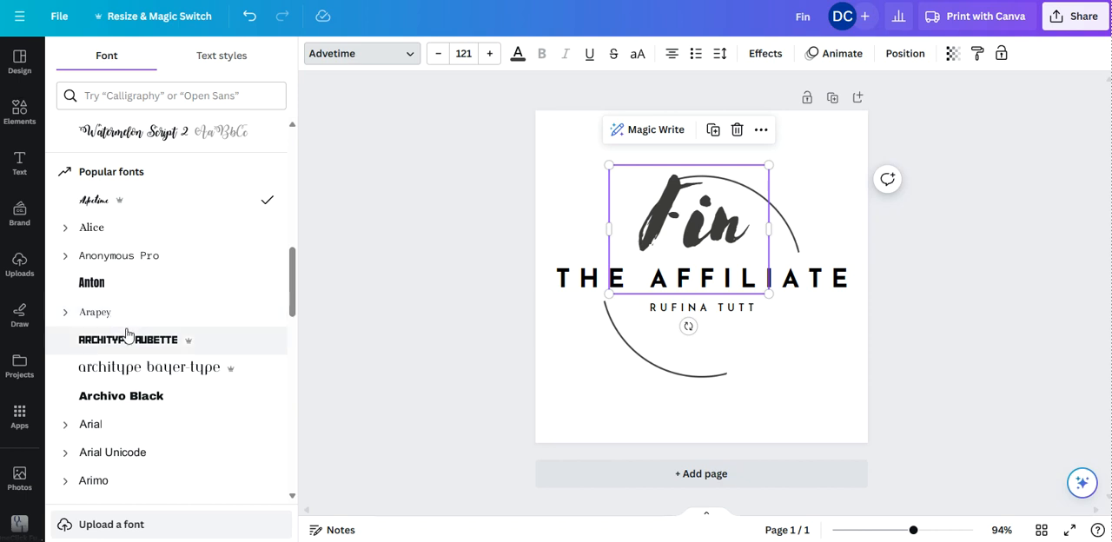
scroll(130, 326, "down", 2)
scroll(148, 295, "down", 6)
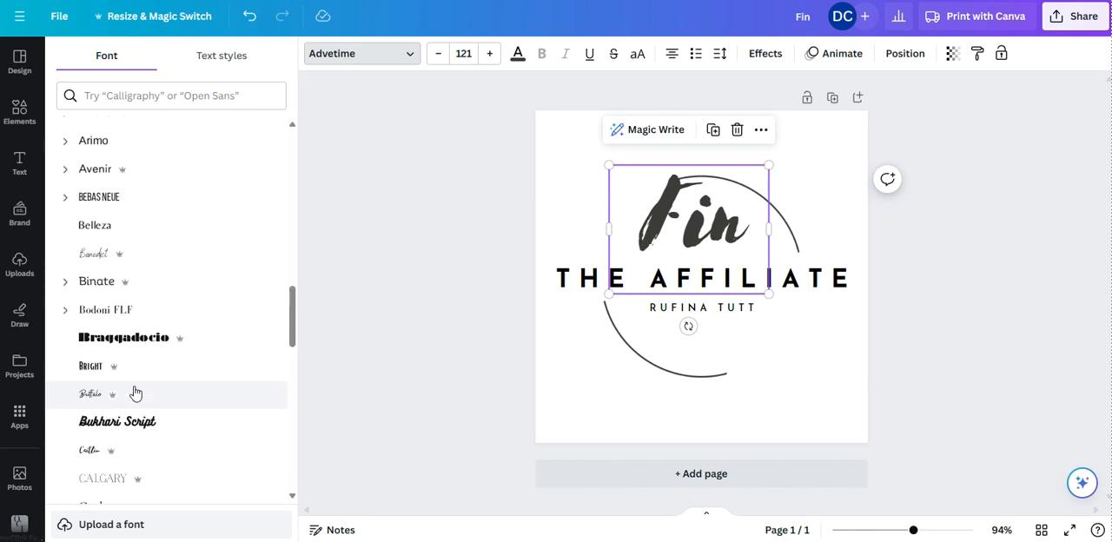
left_click(130, 300)
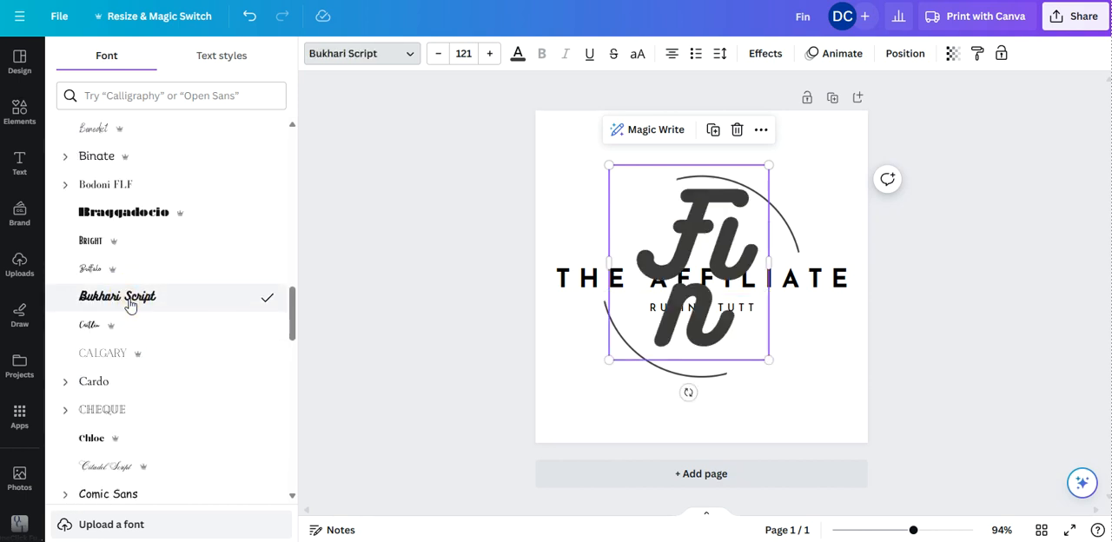
Step: Apply the Citadel Script font to the "Fin" text
scroll(148, 330, "down", 3)
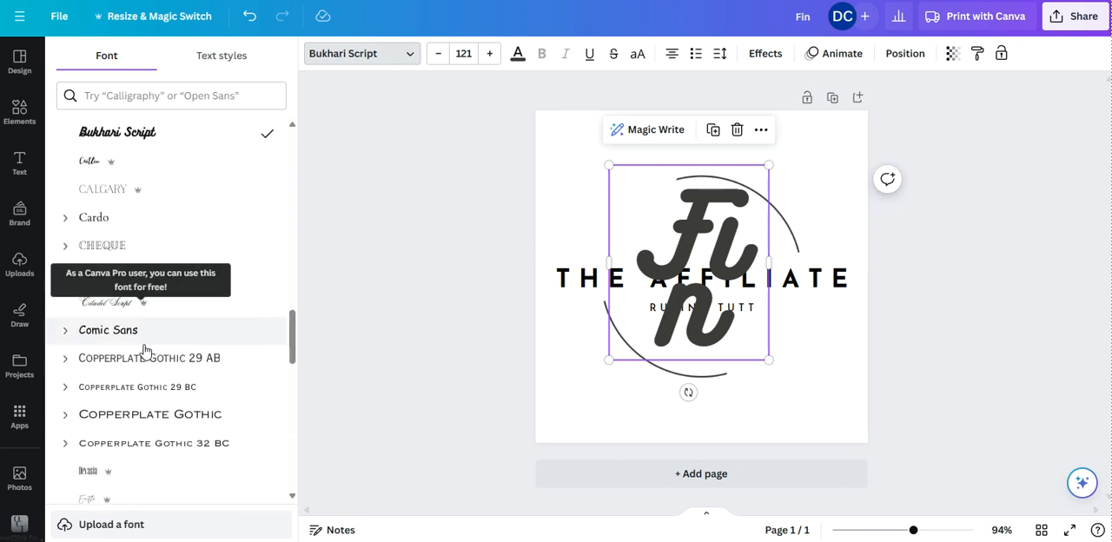
left_click(128, 302)
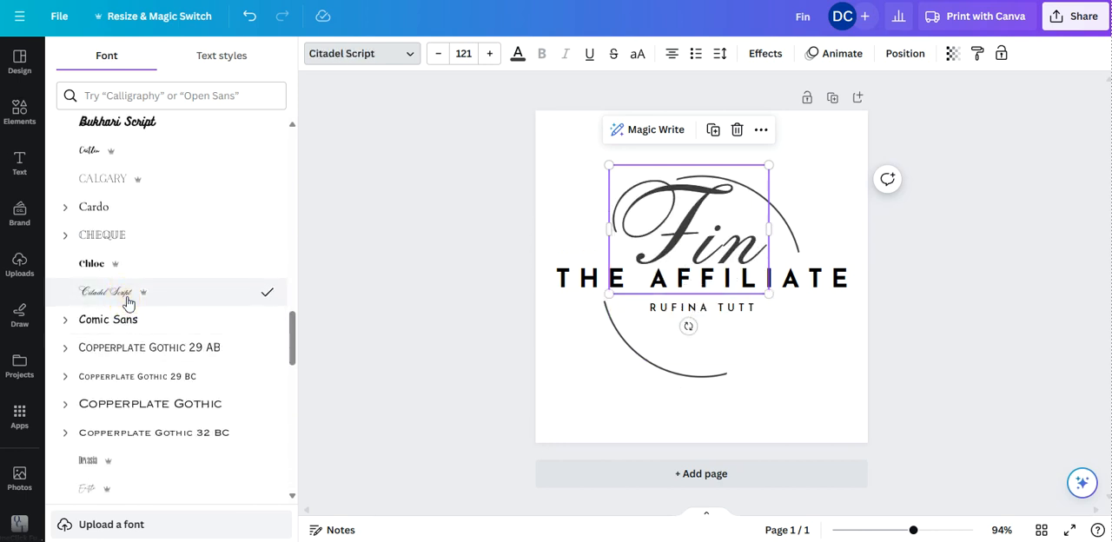
left_click(988, 203)
Step: Reduce the font size of the "Fin" text to 100
left_click(693, 224)
left_click(439, 53)
left_click(438, 54)
left_click(439, 54)
left_click(439, 54)
left_click(438, 54)
left_click(439, 54)
left_click(438, 54)
left_click(439, 54)
left_click(439, 54)
left_click(439, 54)
left_click(439, 54)
left_click(439, 54)
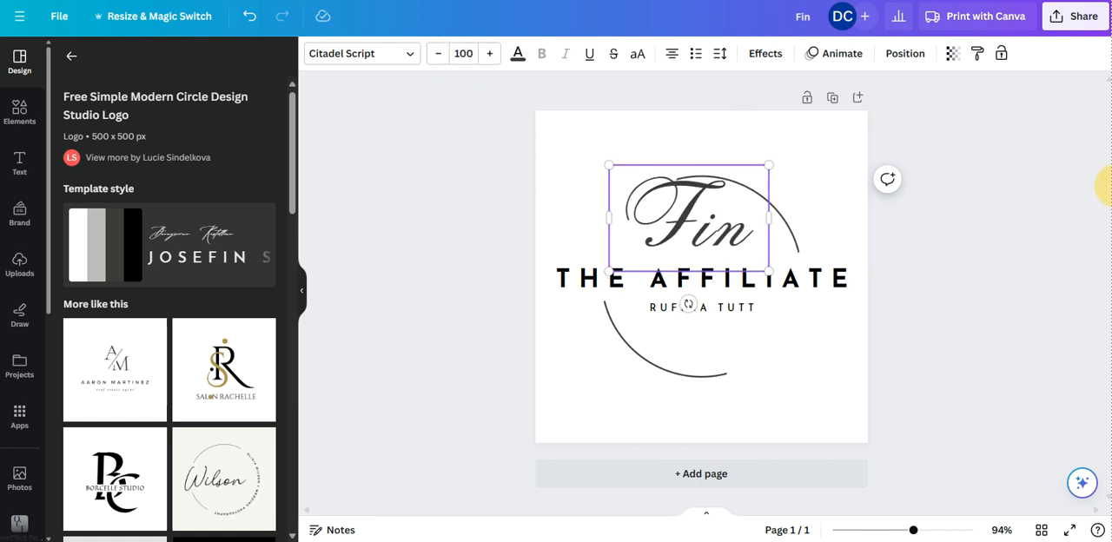
left_click(1006, 185)
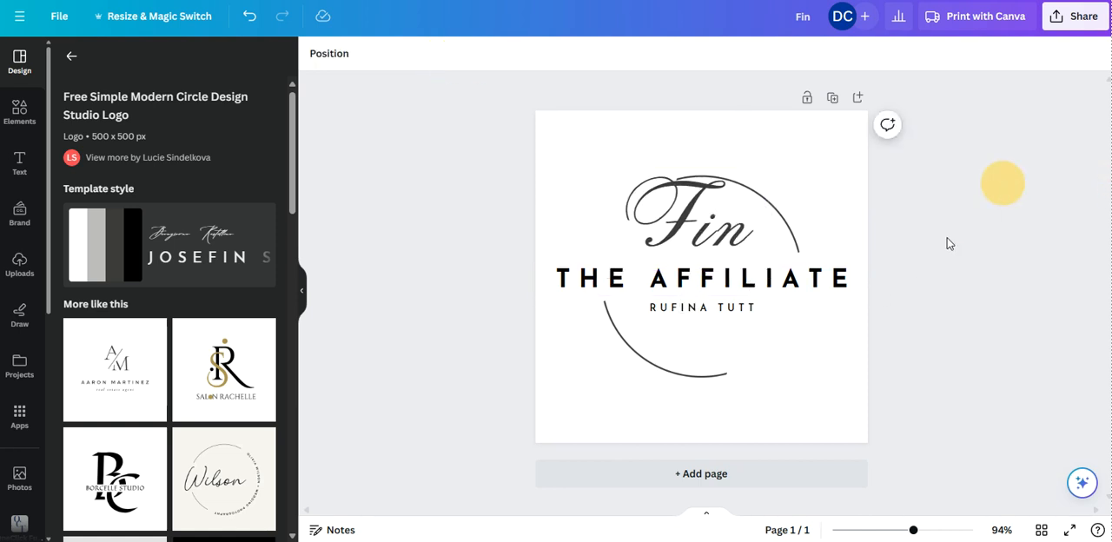
Step: Move the "Fin" text slightly down and to the left, and set its font size to 72
left_click_drag(690, 228, 684, 244)
left_click(461, 53)
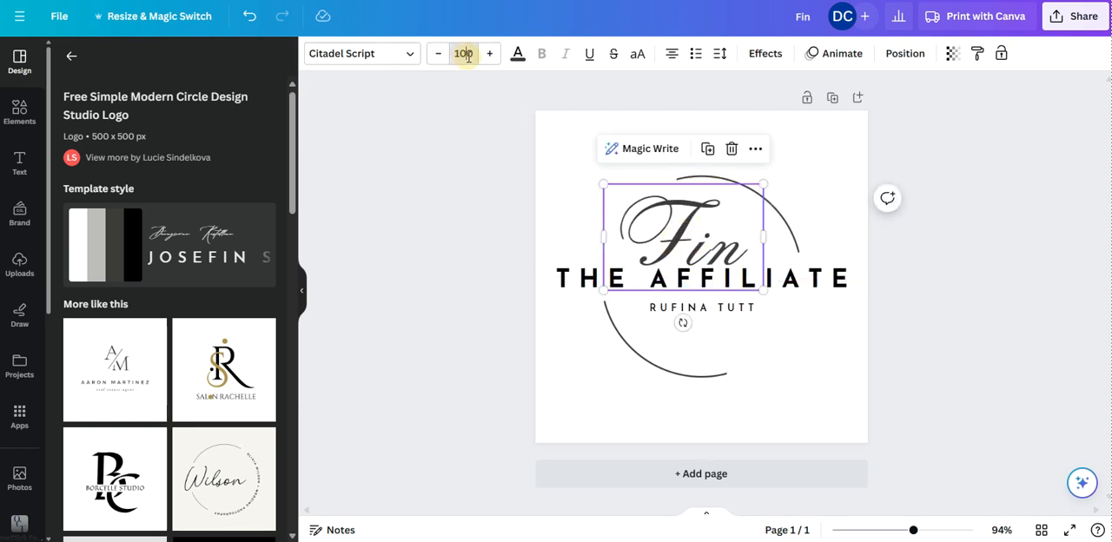
scroll(478, 261, "down", 5)
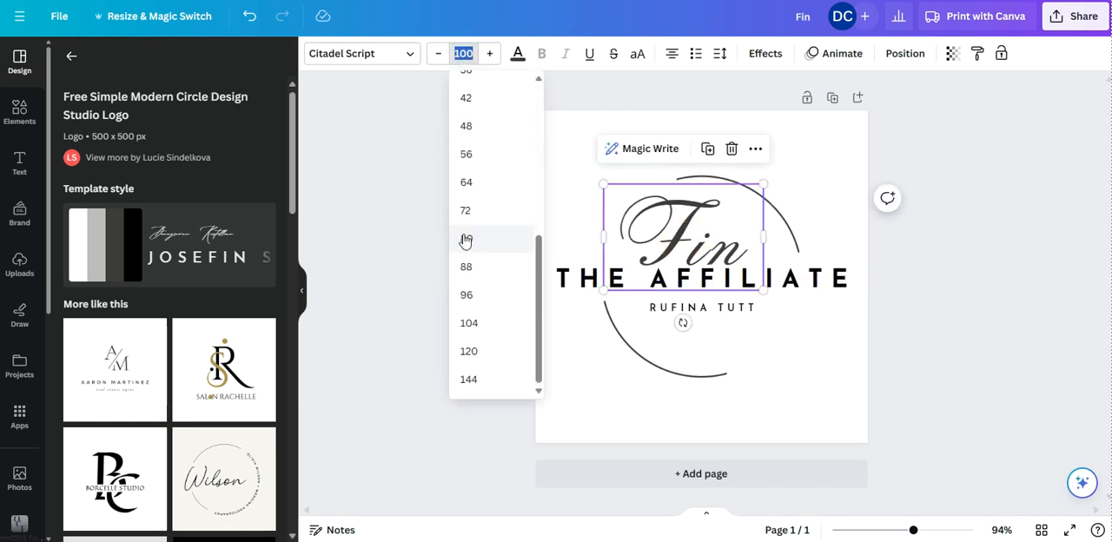
left_click(466, 213)
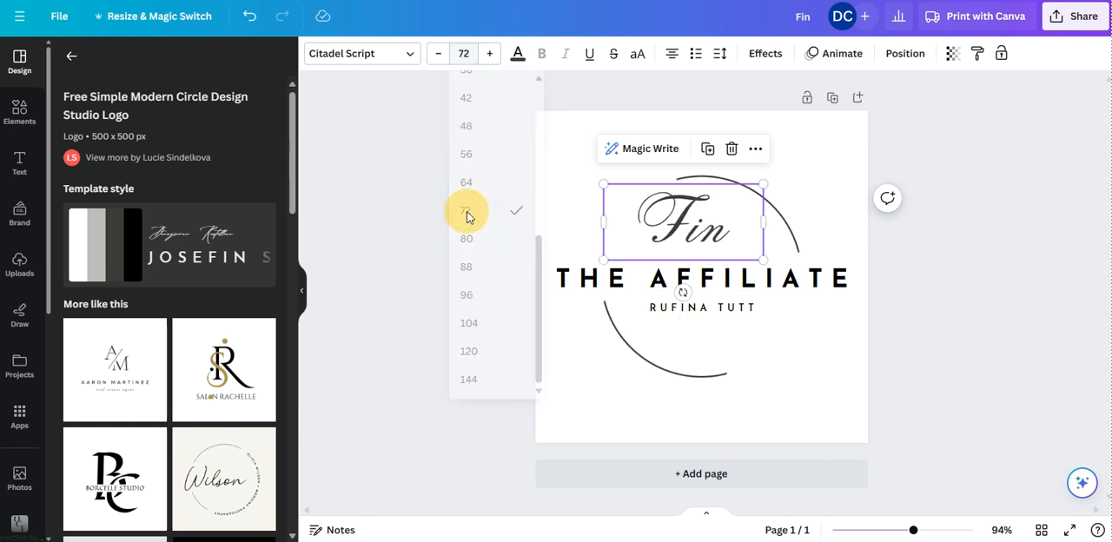
Step: Narrow the "Fin" text box to fit the word and centre it just above "THE AFFILIATE" inside the circle
left_click(996, 172)
mouse_move(714, 243)
left_mouse_down()
mouse_move(707, 249)
mouse_move(746, 238)
mouse_move(693, 244)
mouse_move(705, 241)
left_mouse_up()
left_click(991, 201)
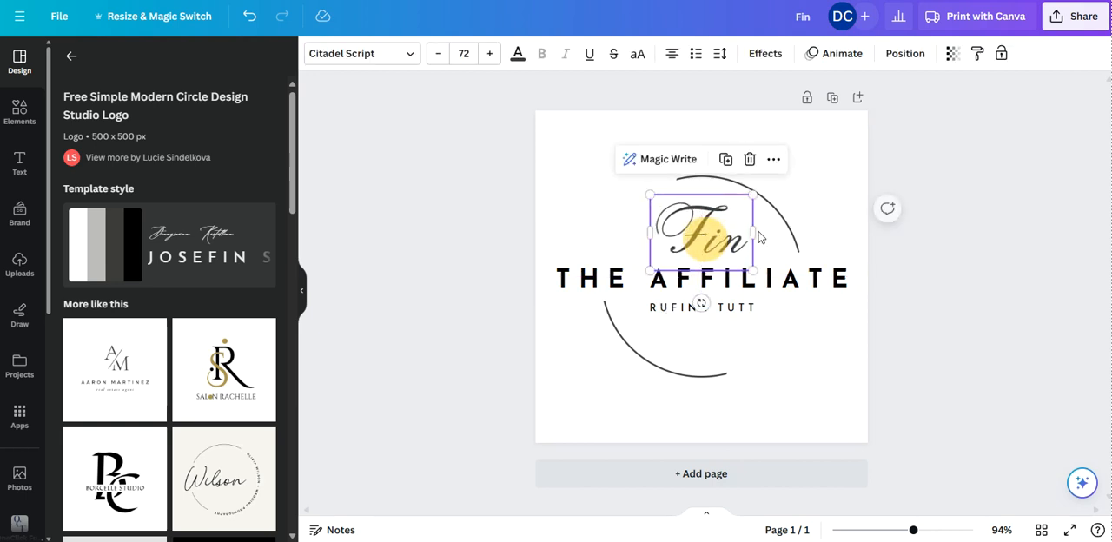
left_click(987, 200)
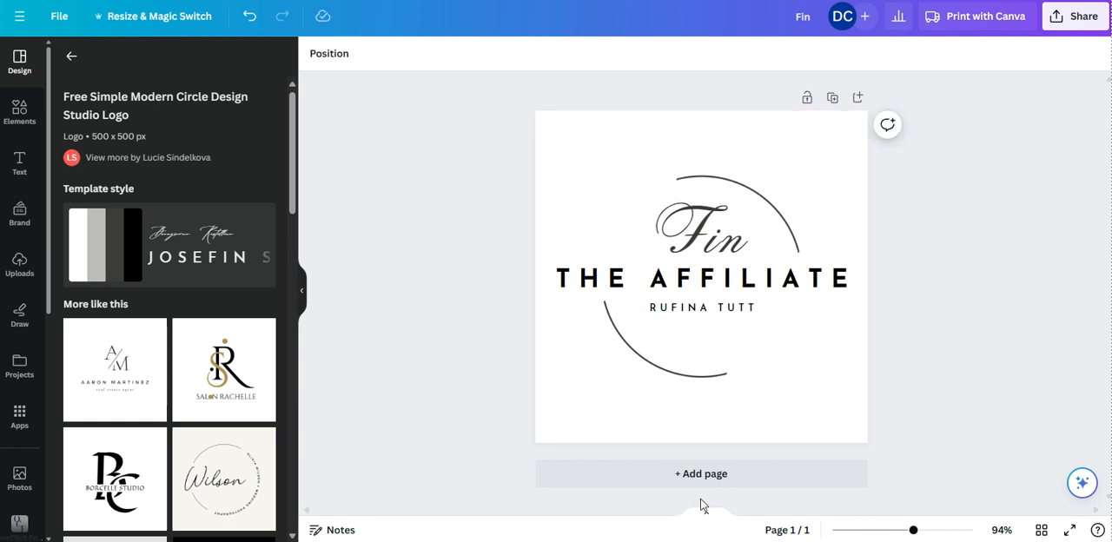
left_click(705, 232)
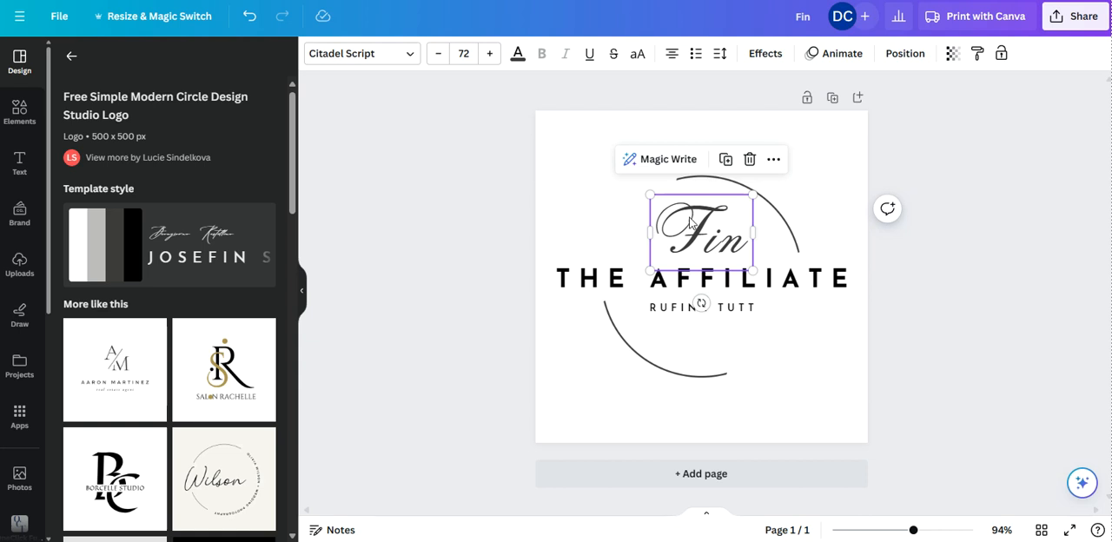
left_click(988, 163)
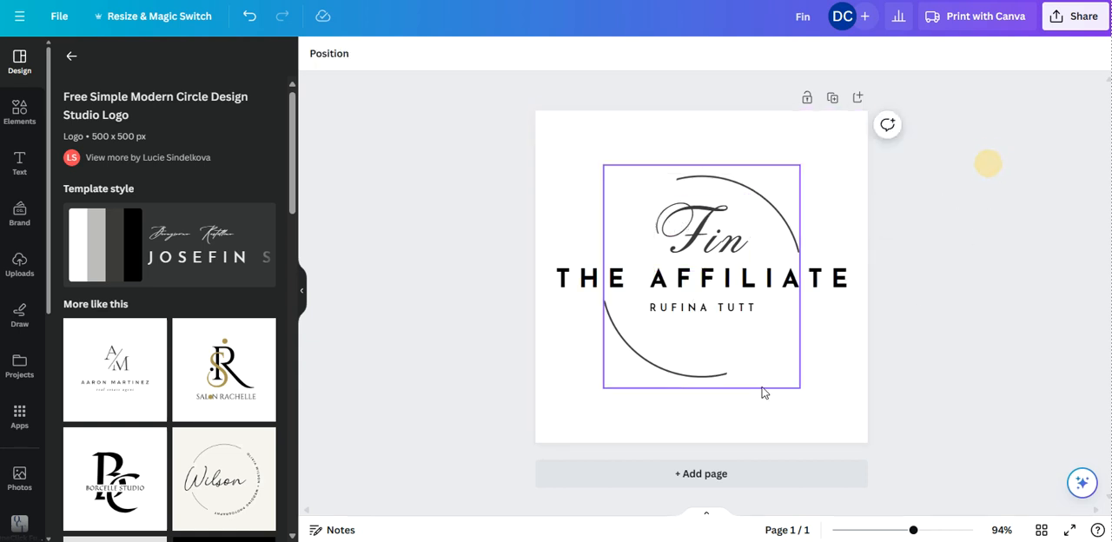
left_click(693, 239)
left_click_drag(692, 241, 701, 243)
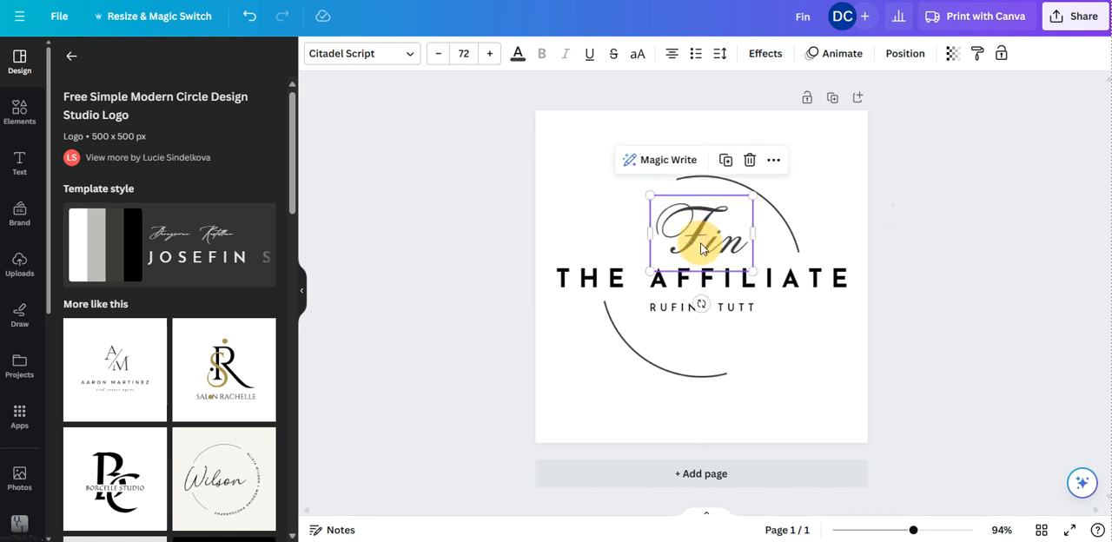
left_click(1025, 205)
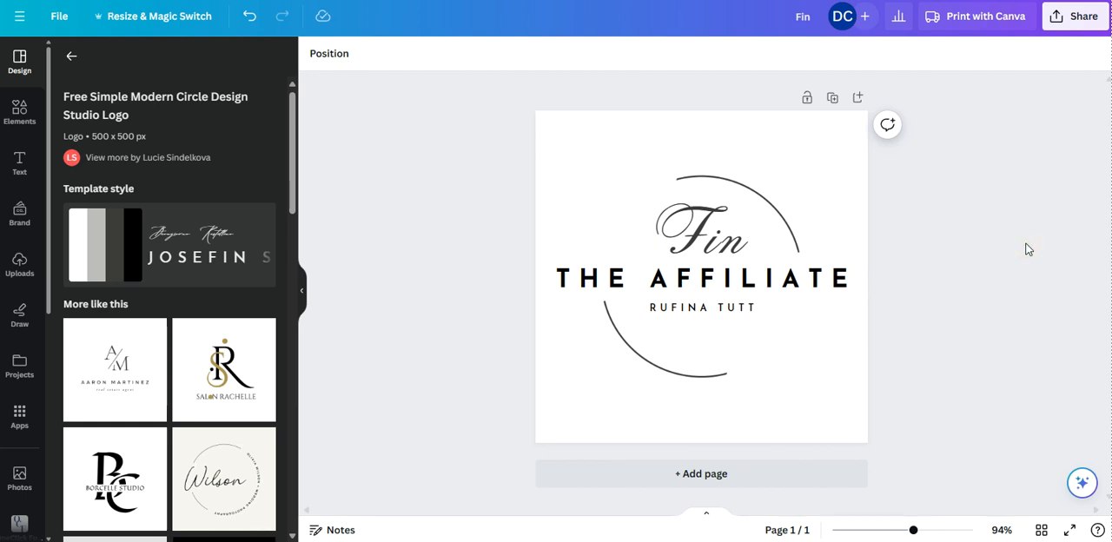
Step: Rename the design as "Fin the Affiliate logo"
left_click(57, 17)
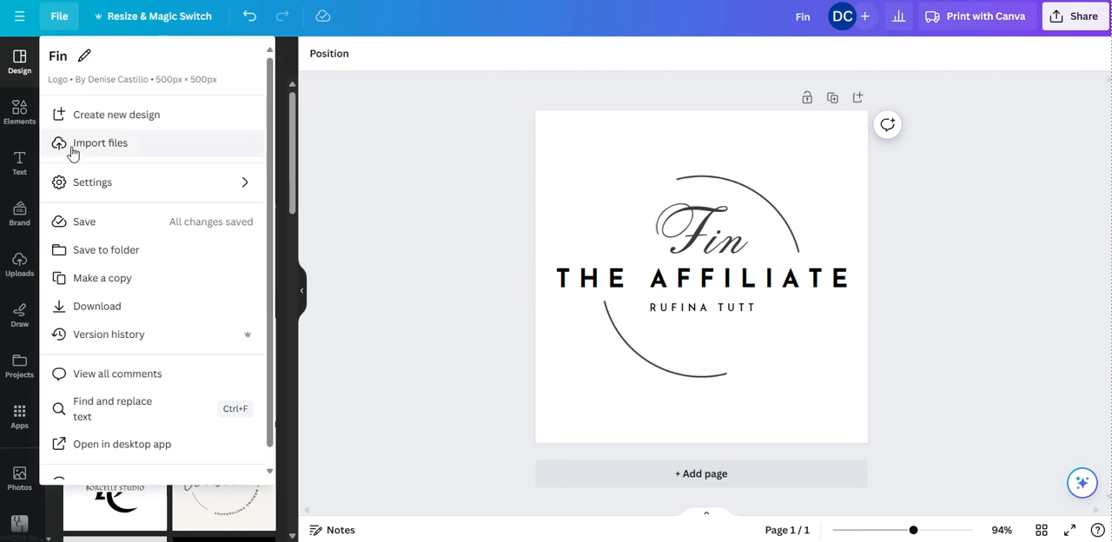
left_click(70, 58)
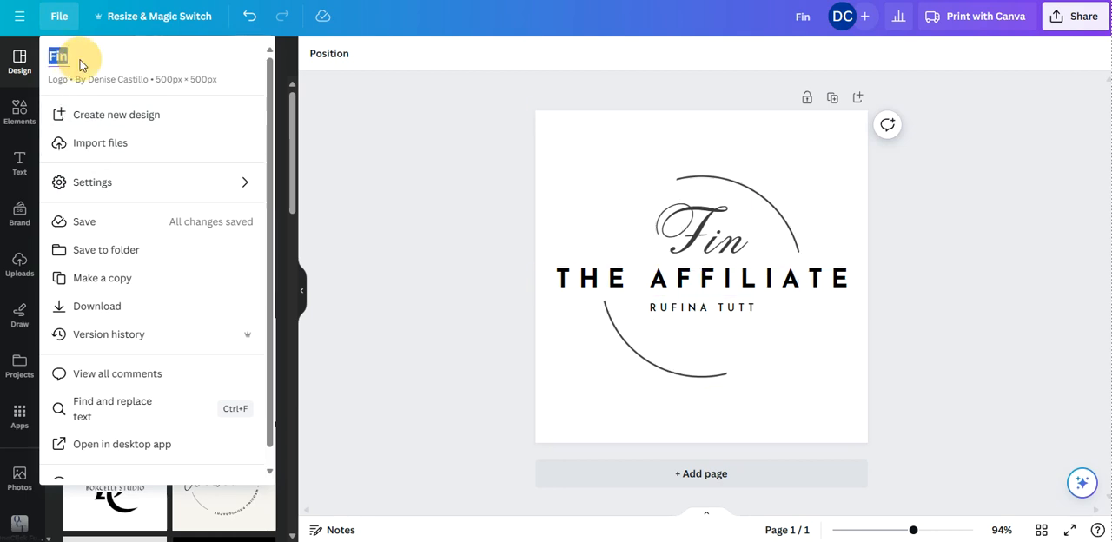
type("Fin the Affiliate logo")
key("Return")
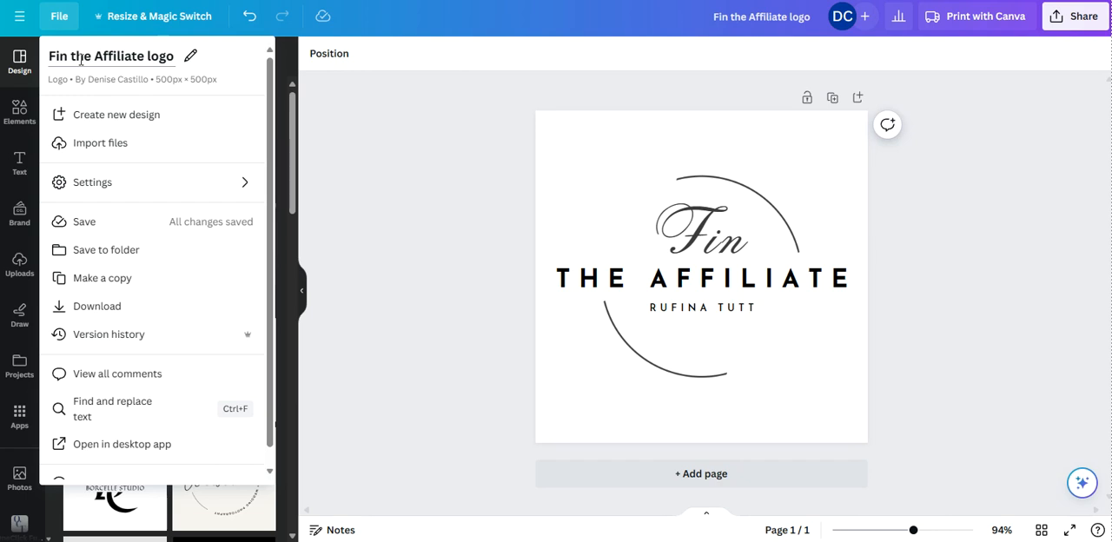
left_click(1038, 139)
left_click(596, 144)
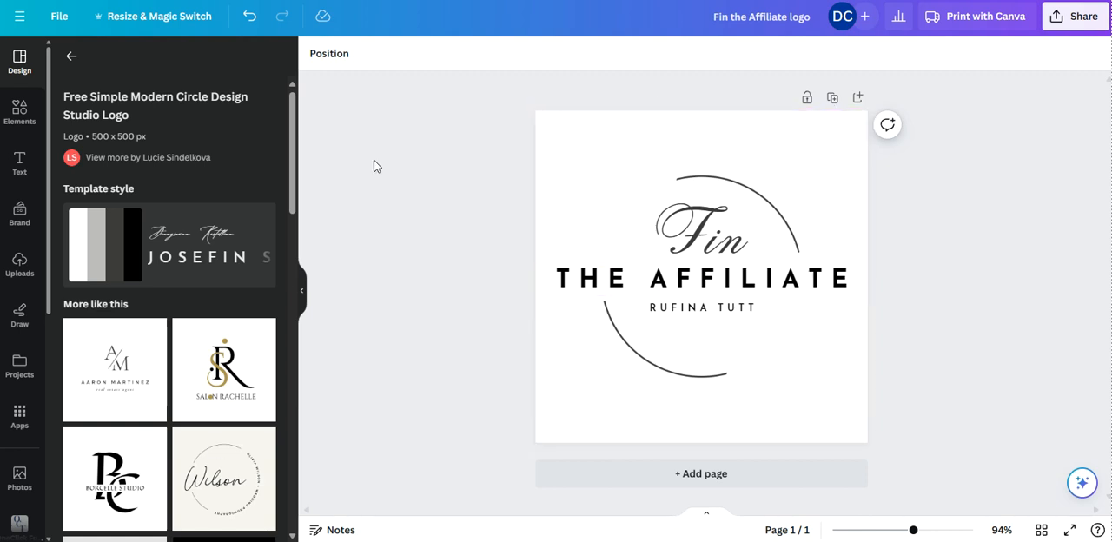
left_click(569, 156)
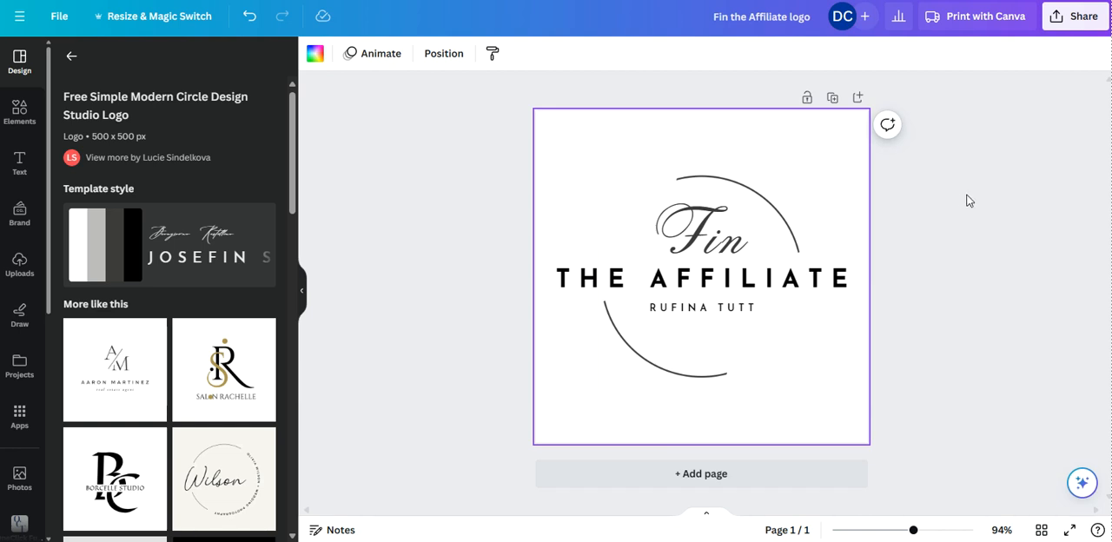
Step: Download the logo as a 500 × 500 px PNG with a transparent background
left_click(1080, 23)
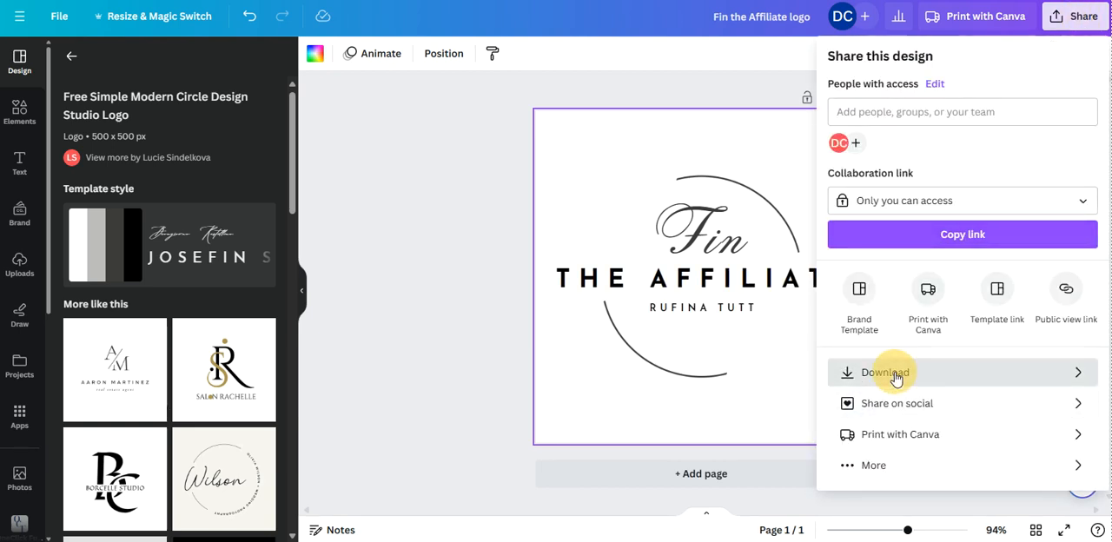
left_click(895, 375)
left_click(916, 205)
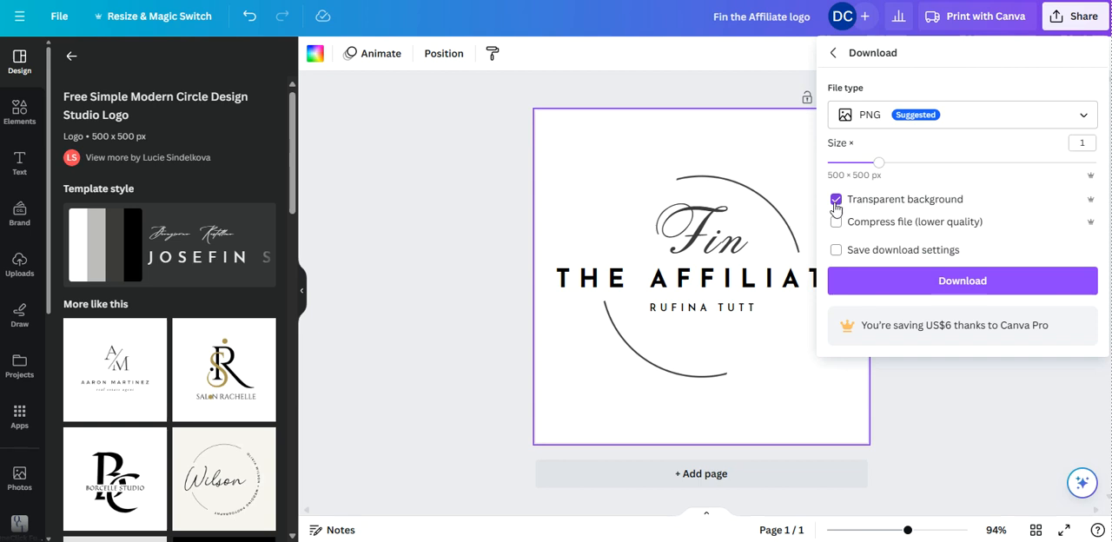
left_click(951, 287)
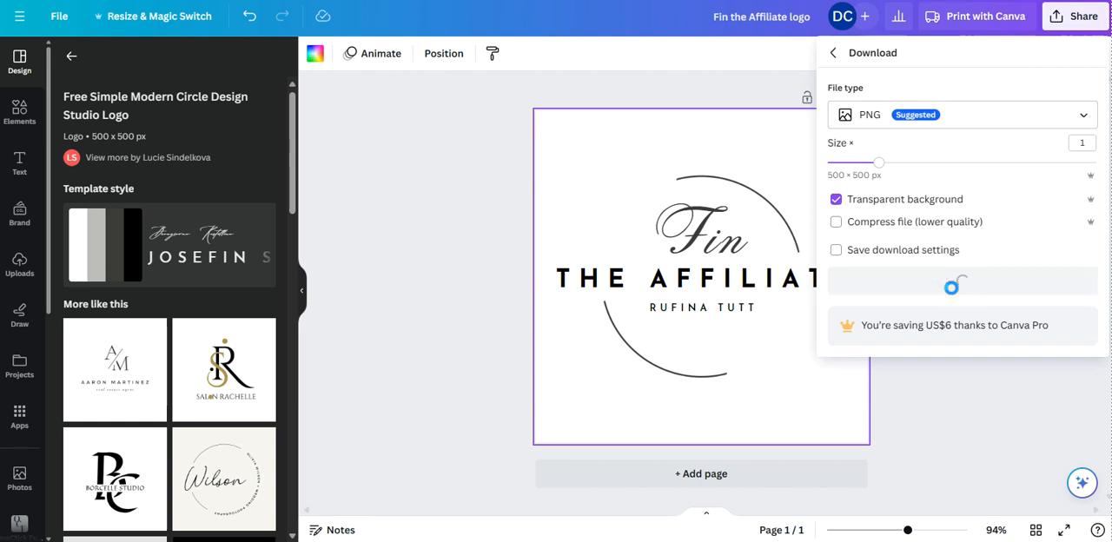